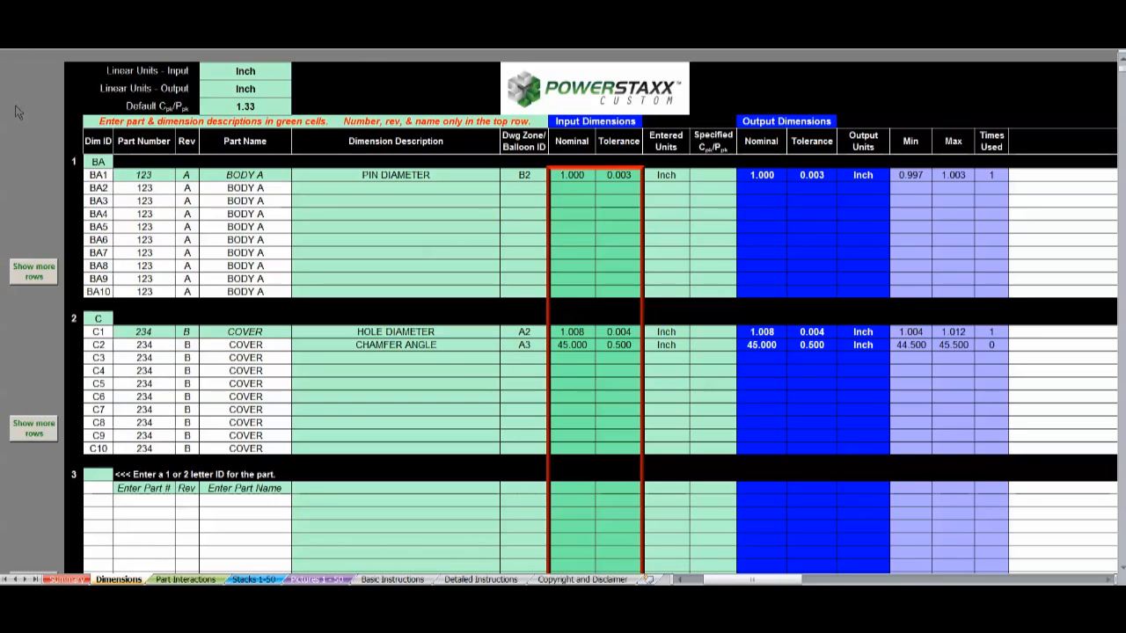
# - Set the specified Cpk/Ppk of BODY A's pin diameter dimension (BA1) to 1.5
pyautogui.click(269, 106)
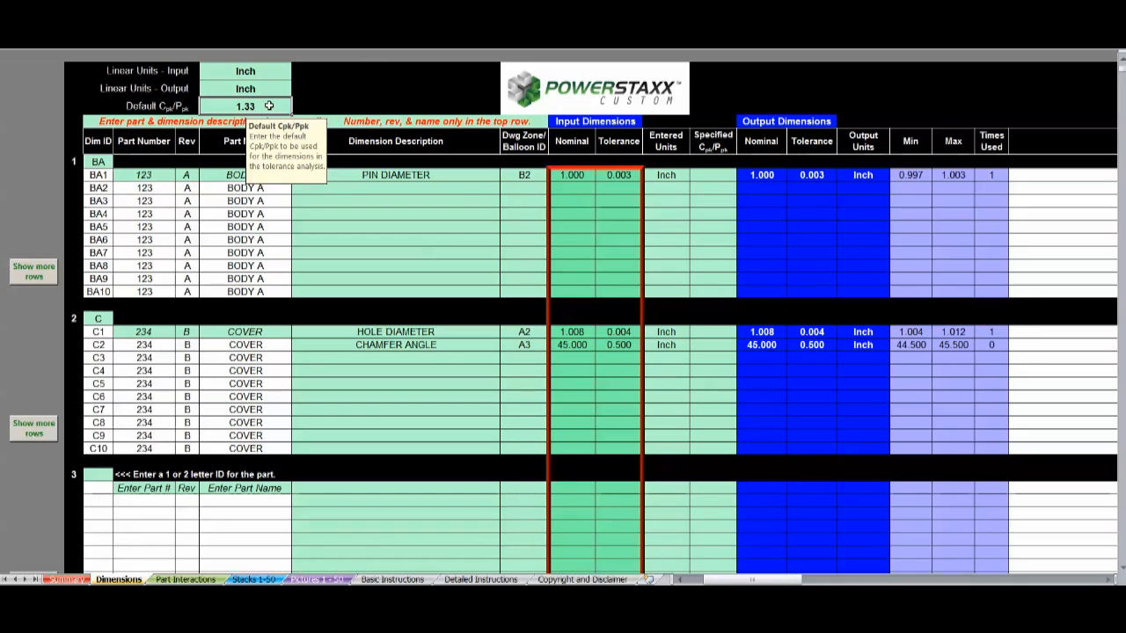
pyautogui.click(720, 145)
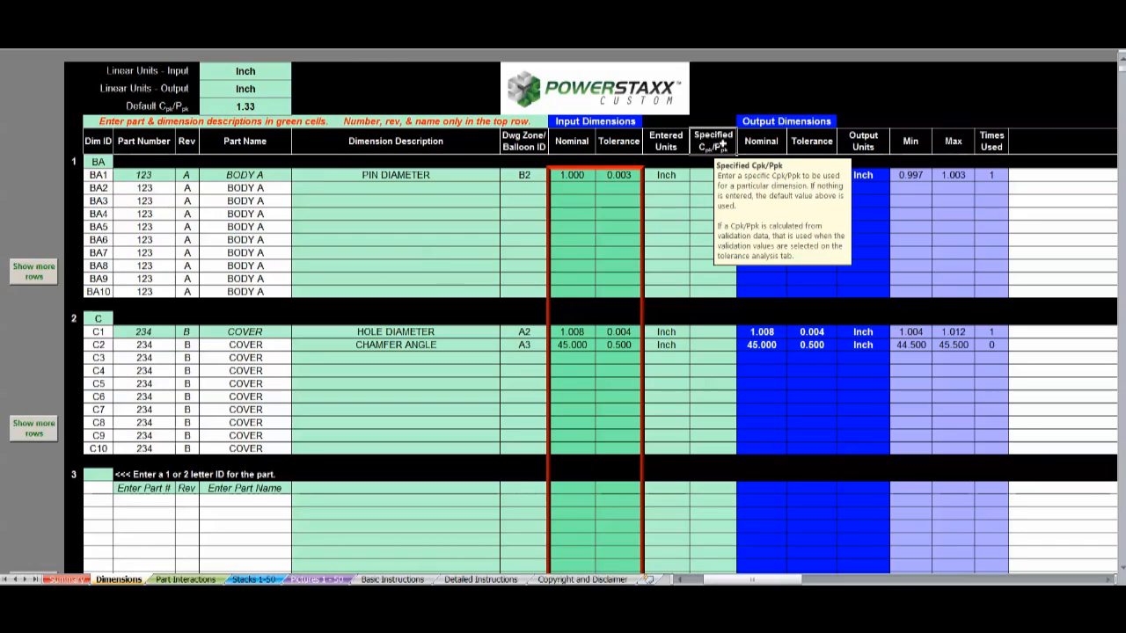
pyautogui.click(701, 178)
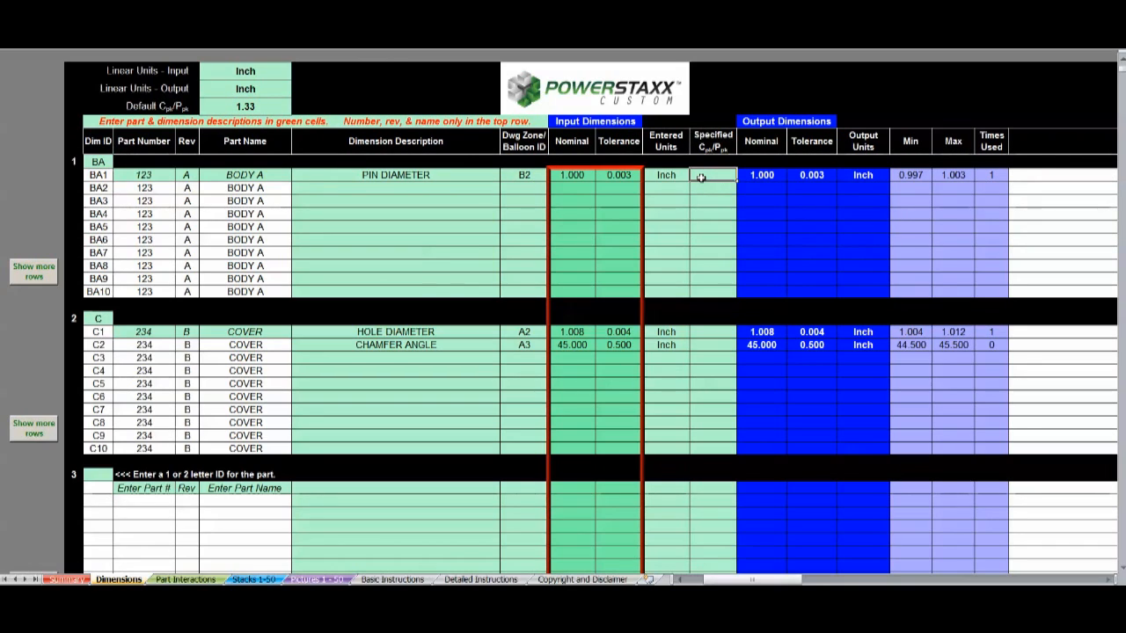
pyautogui.write('1.5')
pyautogui.press('Return')
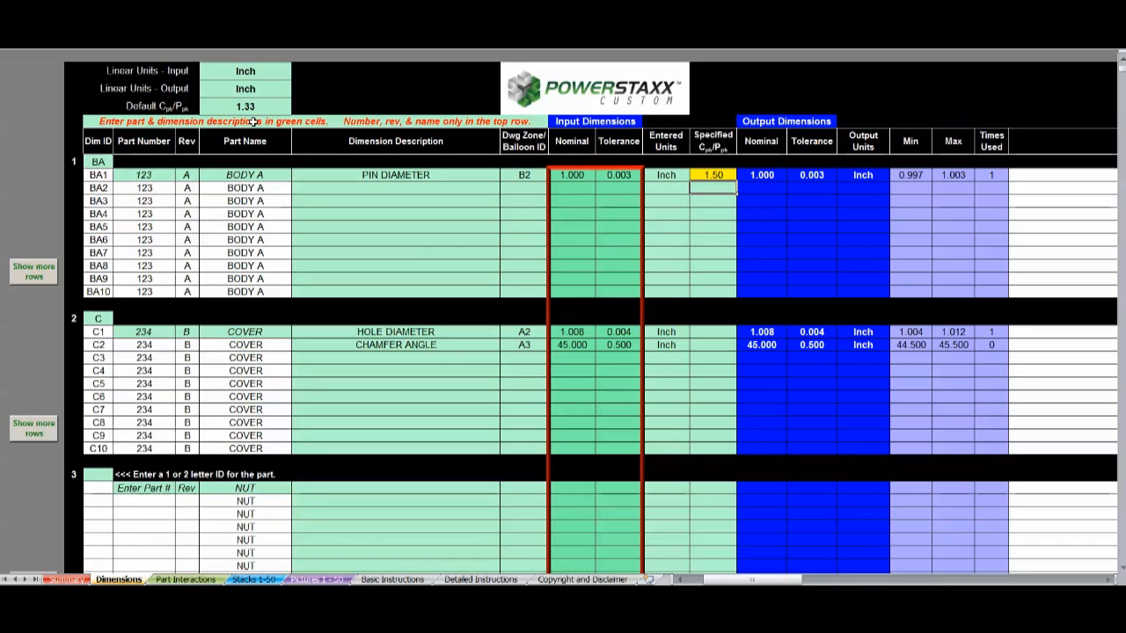
# - Change the linear output units of the Dimensions sheet to Millimeter
pyautogui.click(271, 76)
pyautogui.click(257, 91)
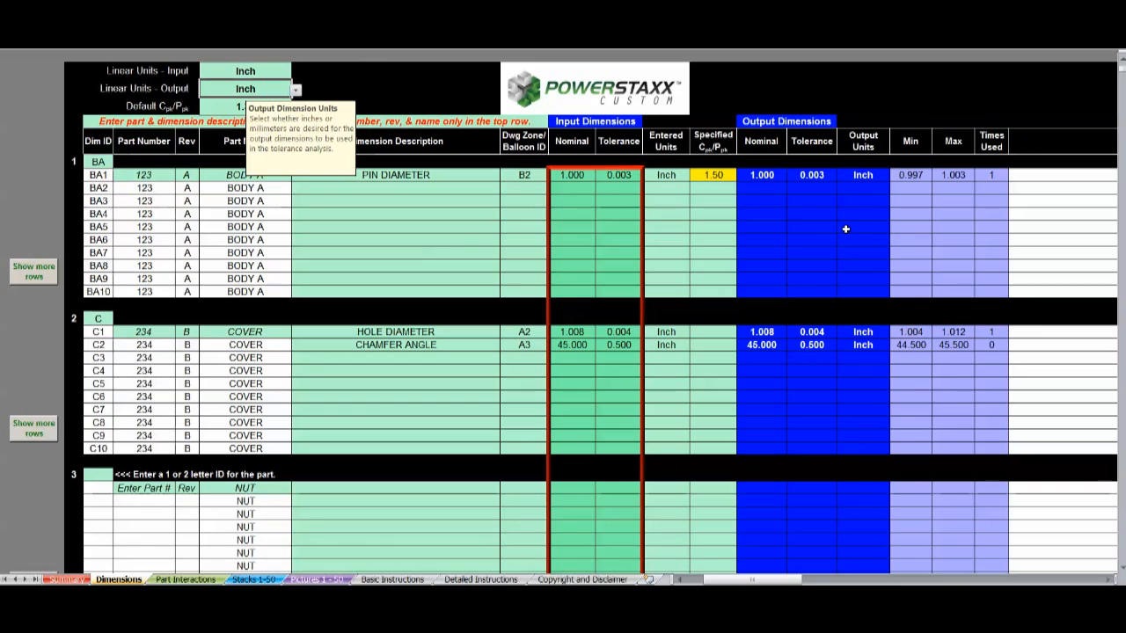
pyautogui.click(295, 91)
pyautogui.click(287, 113)
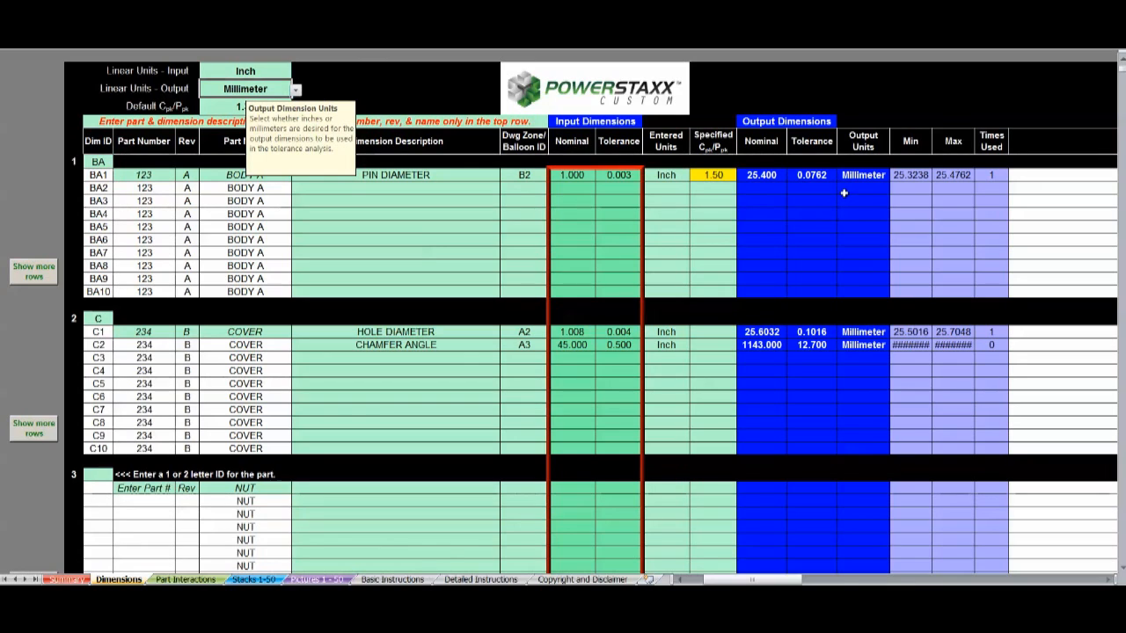
pyautogui.press('Right')
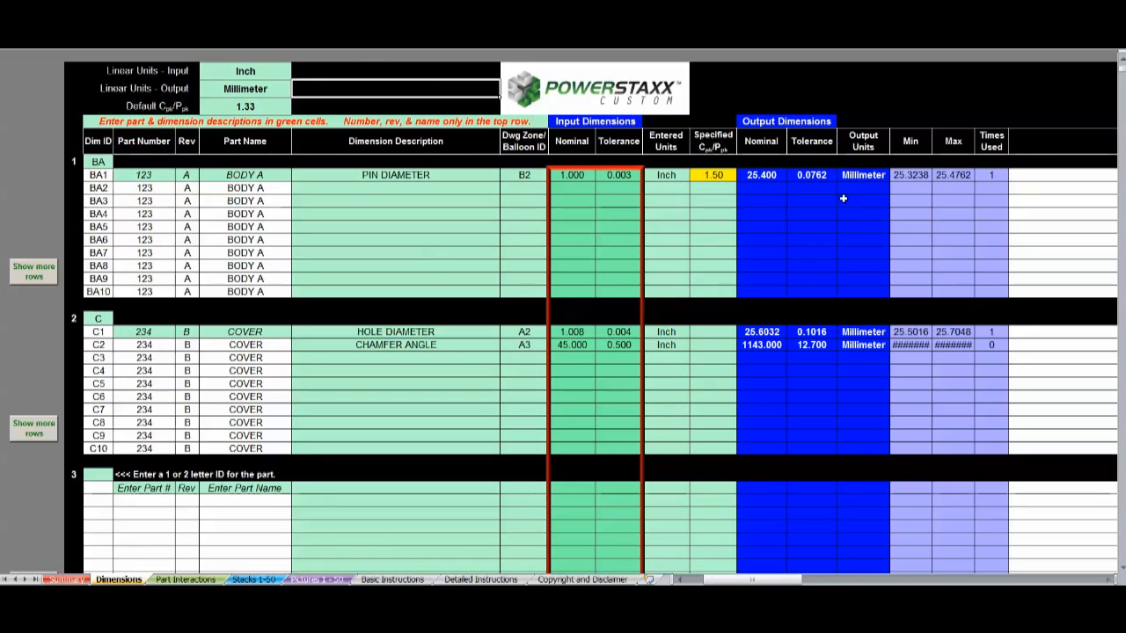
# - Set the entered units of the COVER hole diameter (C1) to Millimeter and check its input and output values
pyautogui.click(672, 330)
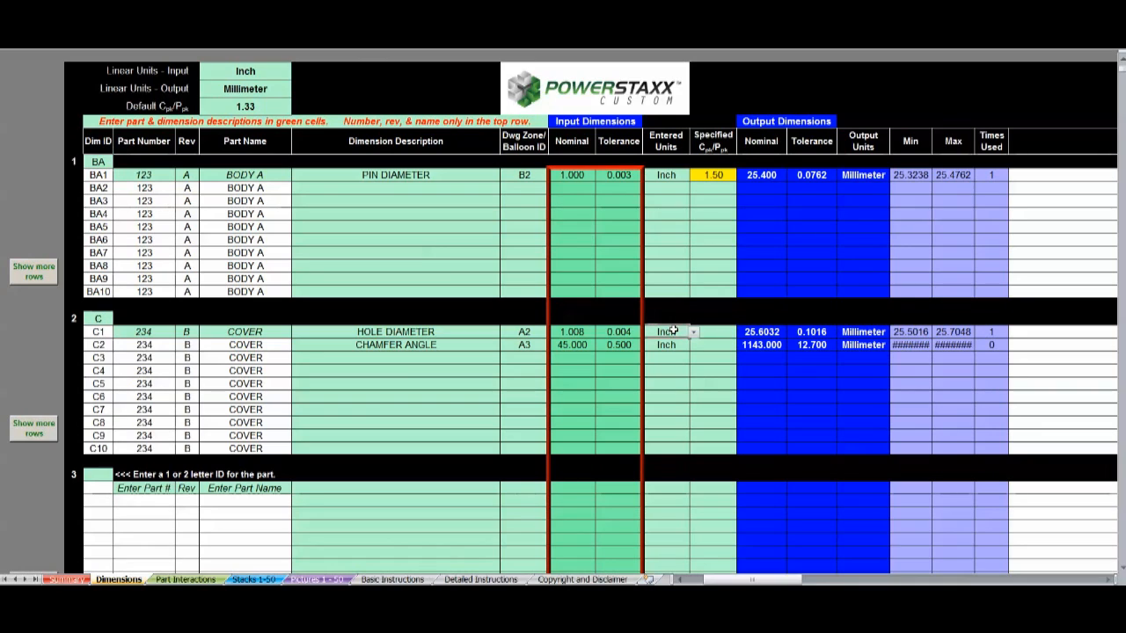
pyautogui.click(694, 334)
pyautogui.click(680, 352)
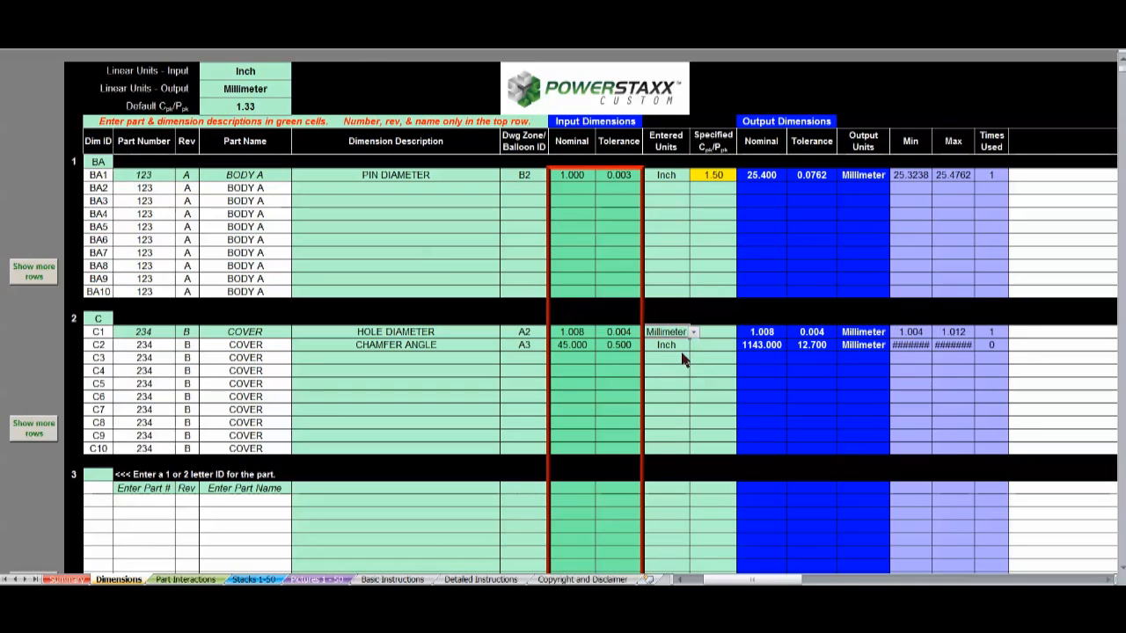
pyautogui.click(767, 334)
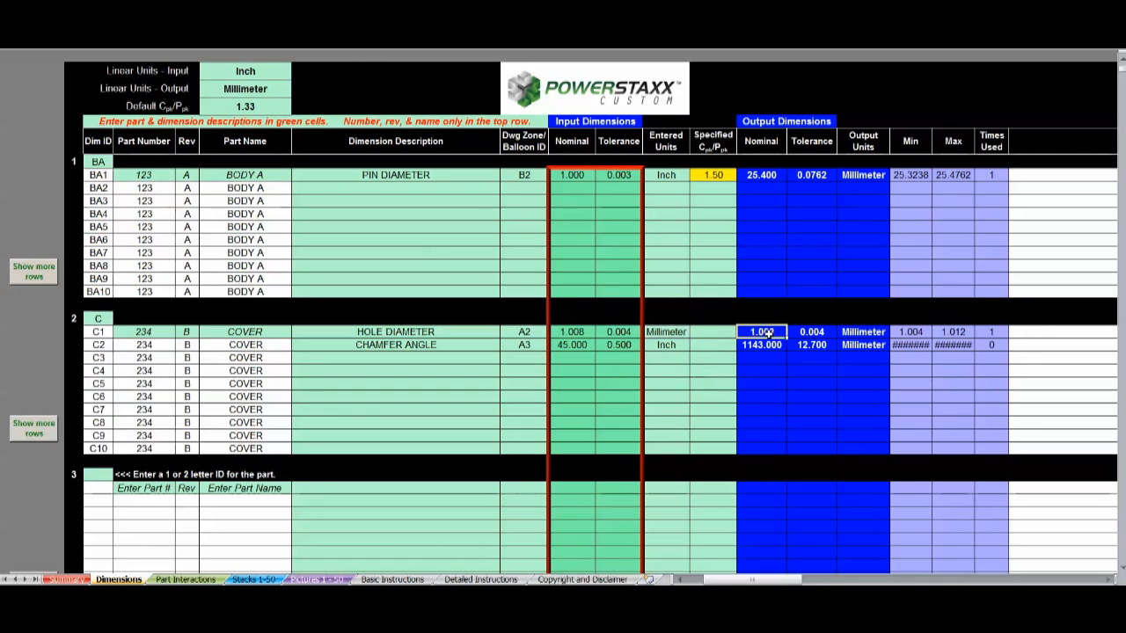
pyautogui.click(567, 332)
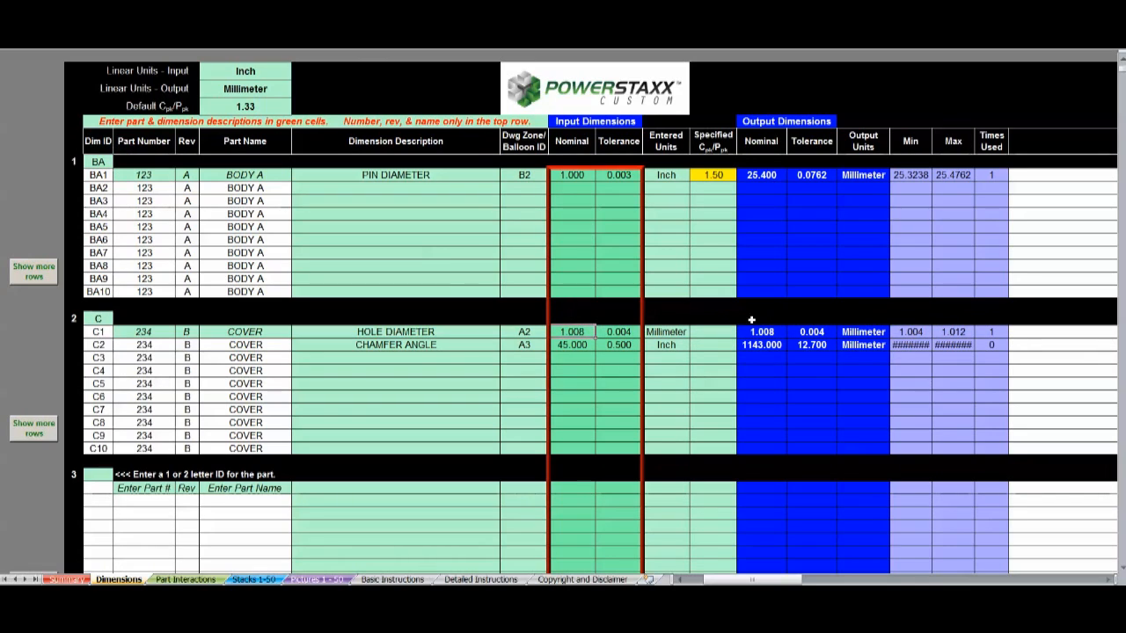
pyautogui.click(865, 332)
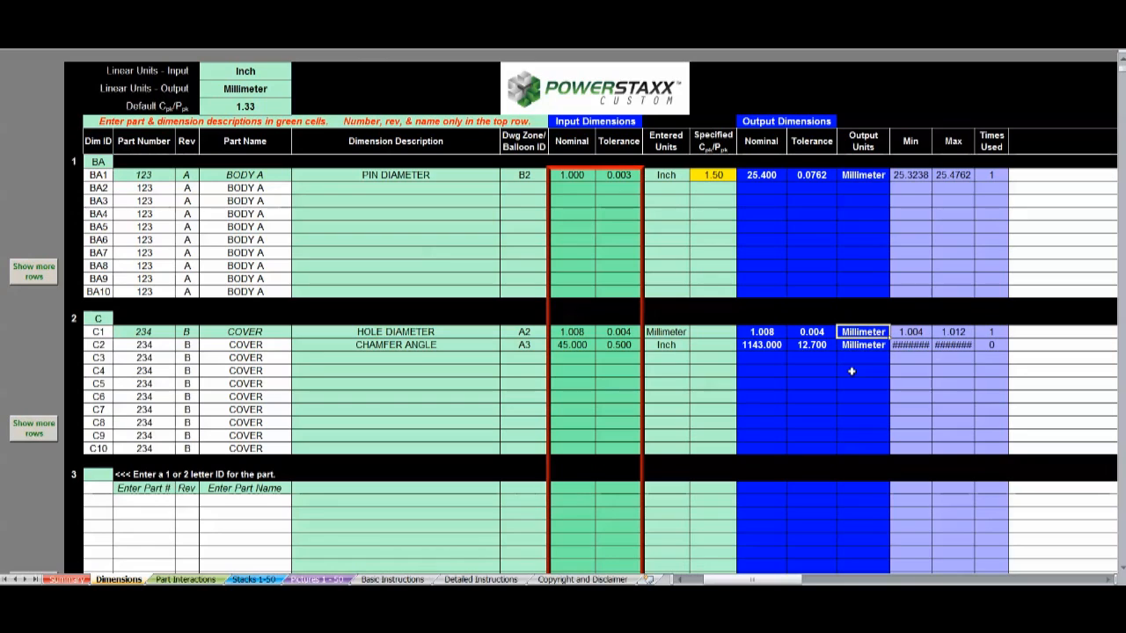
# - Set the entered units of the COVER chamfer angle (C2) to Degrees
pyautogui.click(655, 344)
pyautogui.click(695, 347)
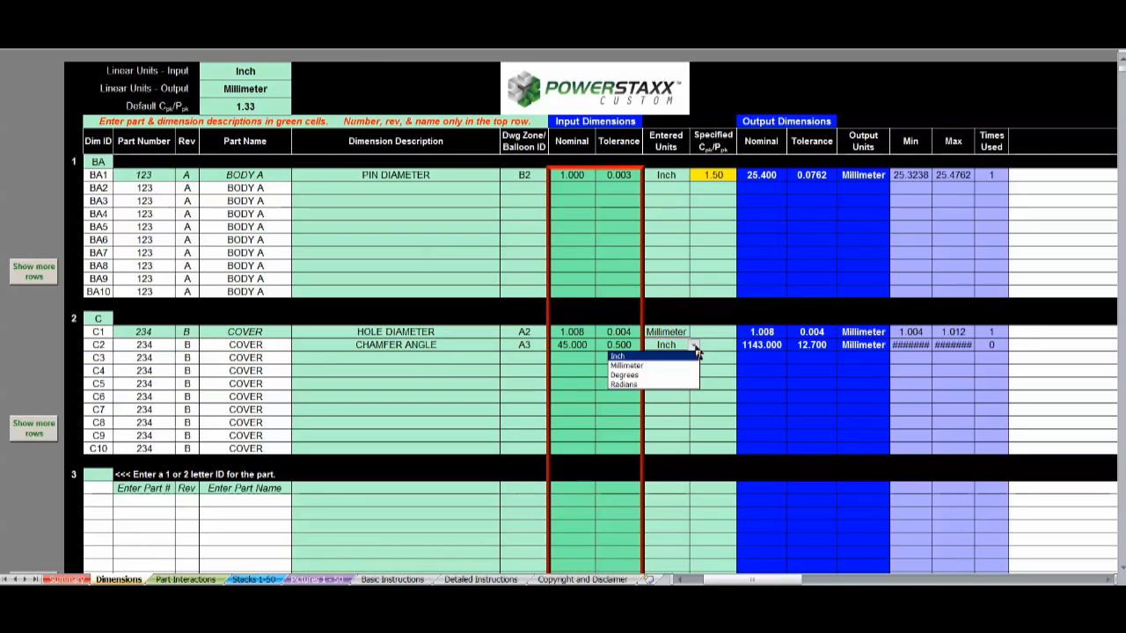
pyautogui.click(664, 380)
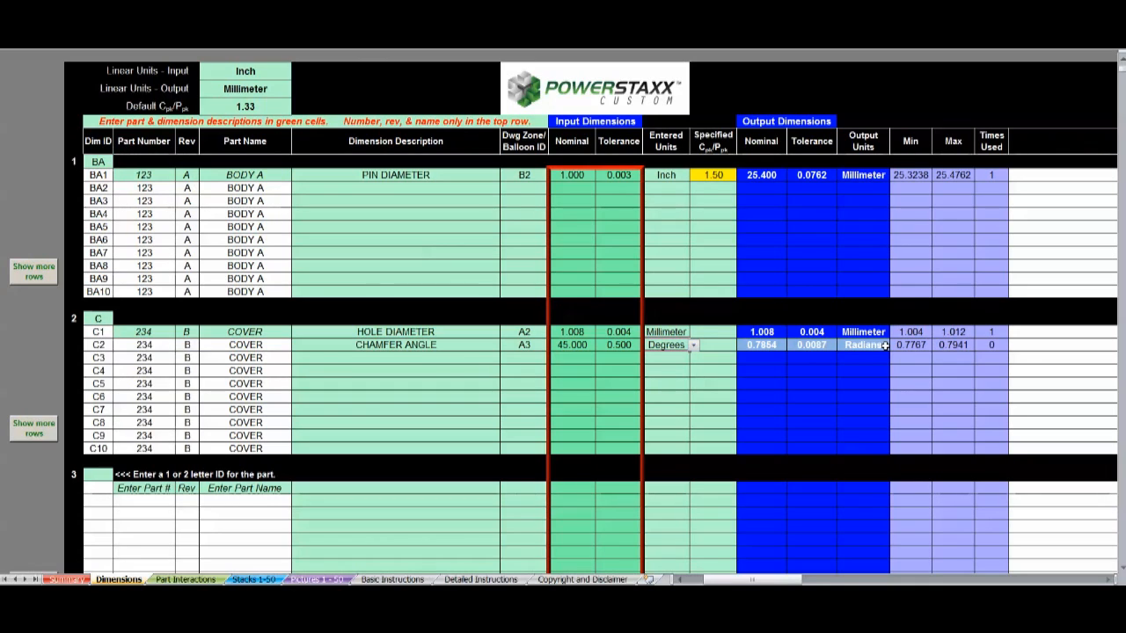
# - Review the existing part names and enter NUT as the part name of part 3
pyautogui.click(278, 178)
pyautogui.click(272, 331)
pyautogui.scroll(-1, 364, 318)
pyautogui.scroll(-4, 364, 317)
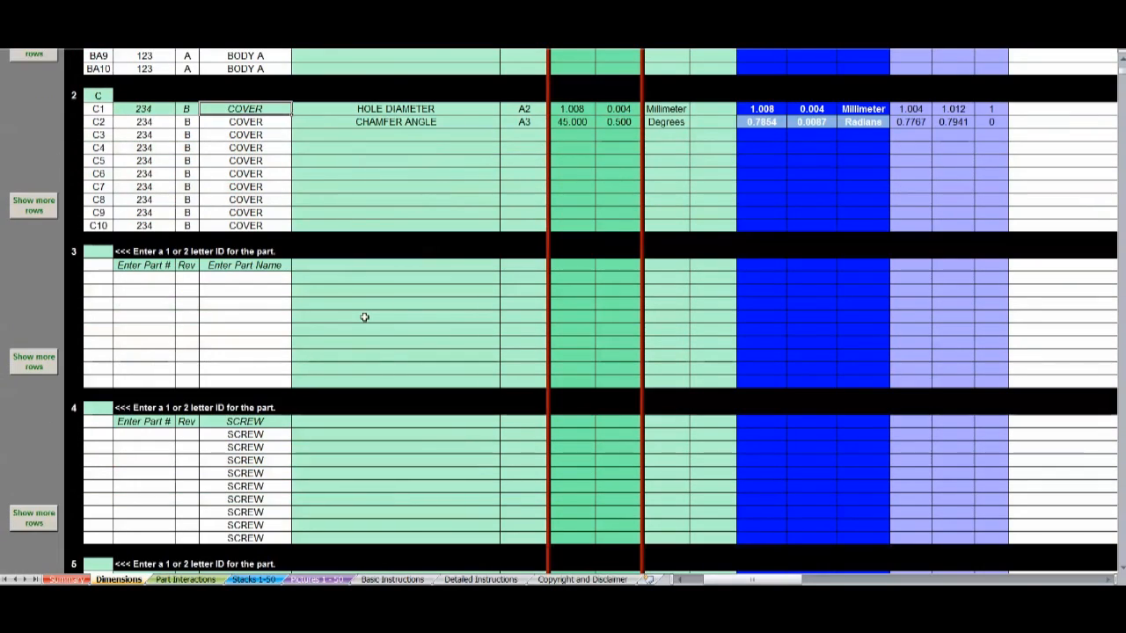
pyautogui.scroll(-1, 364, 318)
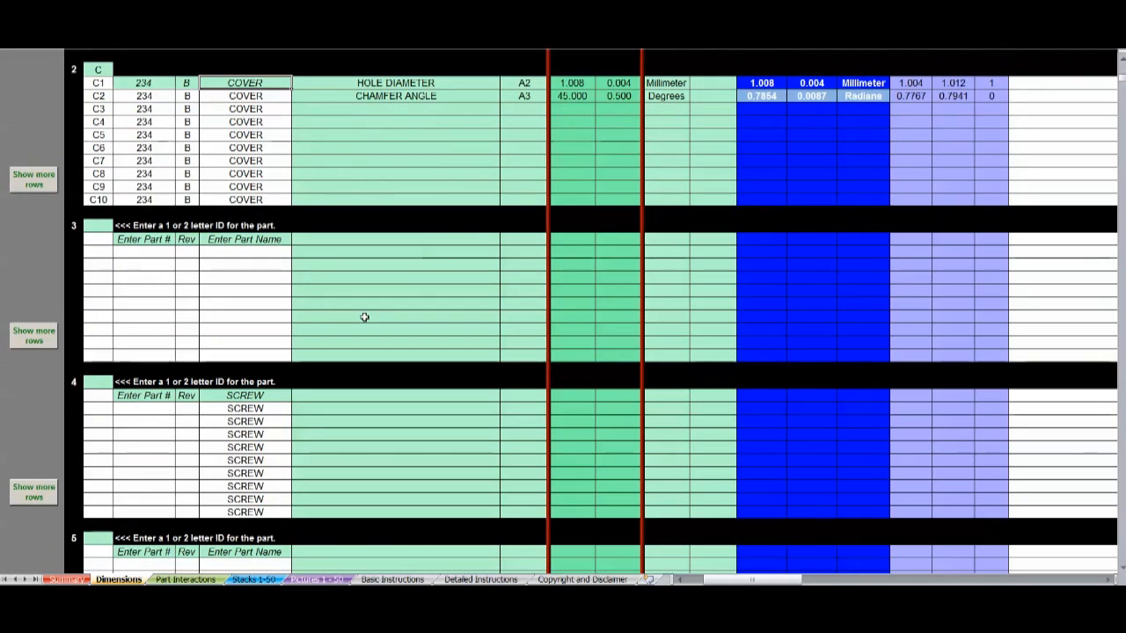
pyautogui.click(280, 395)
pyautogui.click(274, 239)
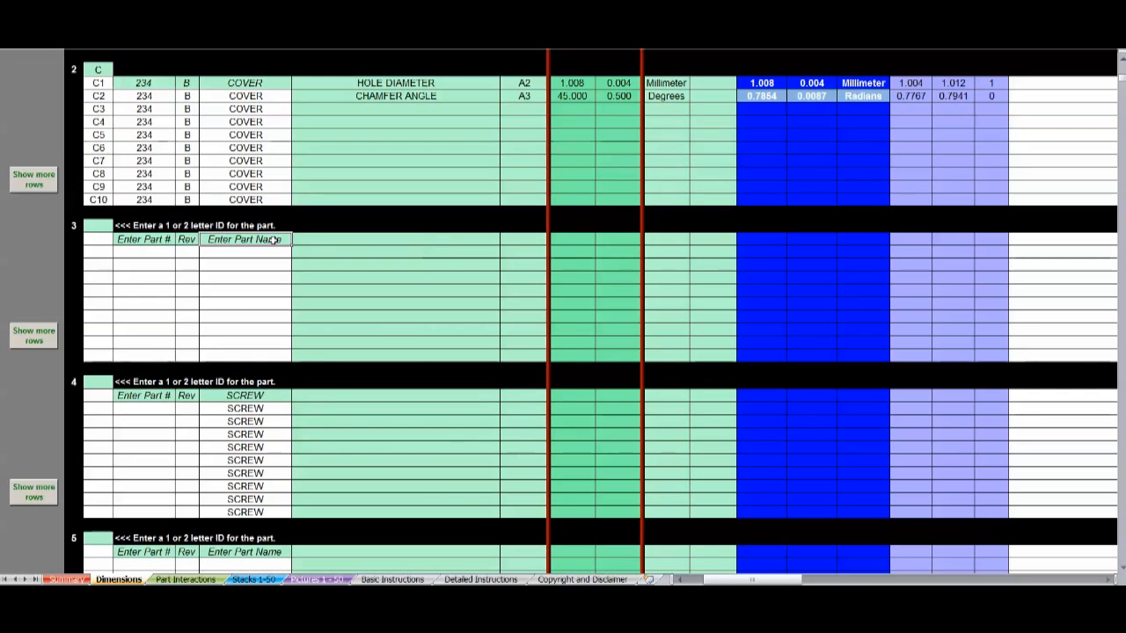
pyautogui.write('NUT')
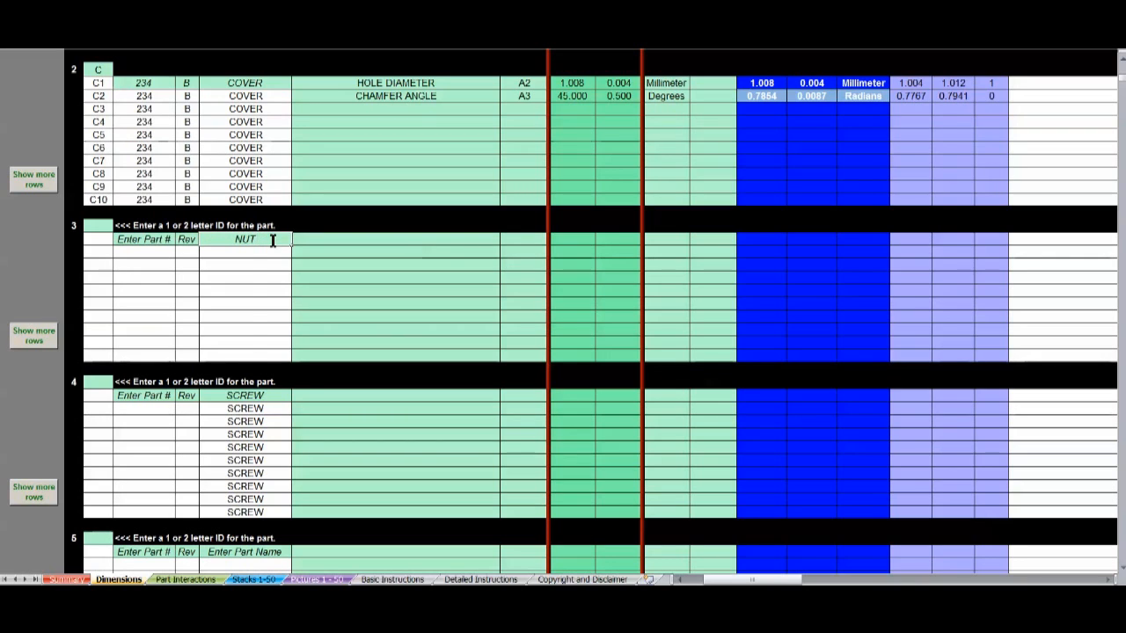
pyautogui.press('Return')
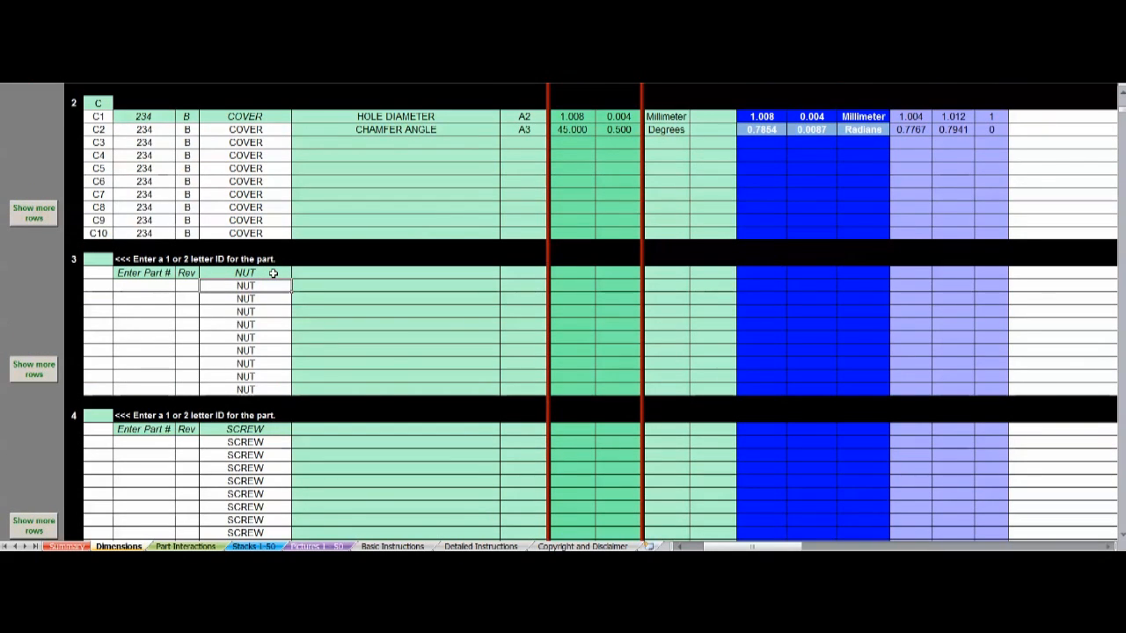
# - Mark the interaction between COVER and BODY A as Yes in the Part Interaction Chart
pyautogui.click(185, 546)
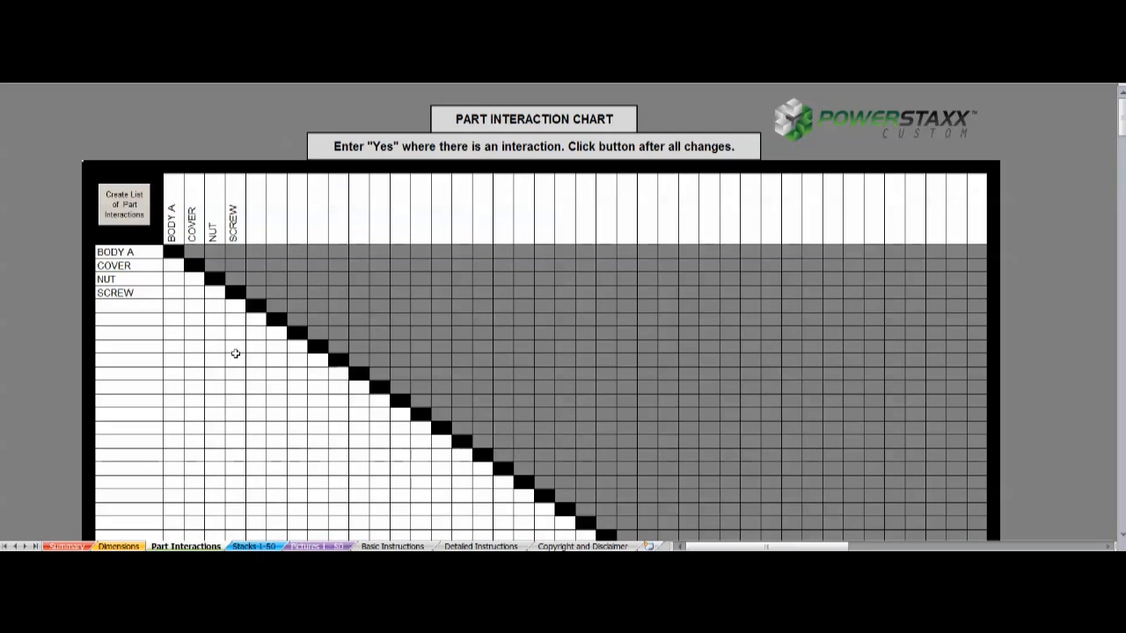
pyautogui.click(170, 266)
pyautogui.write('Yes')
pyautogui.press('Tab')
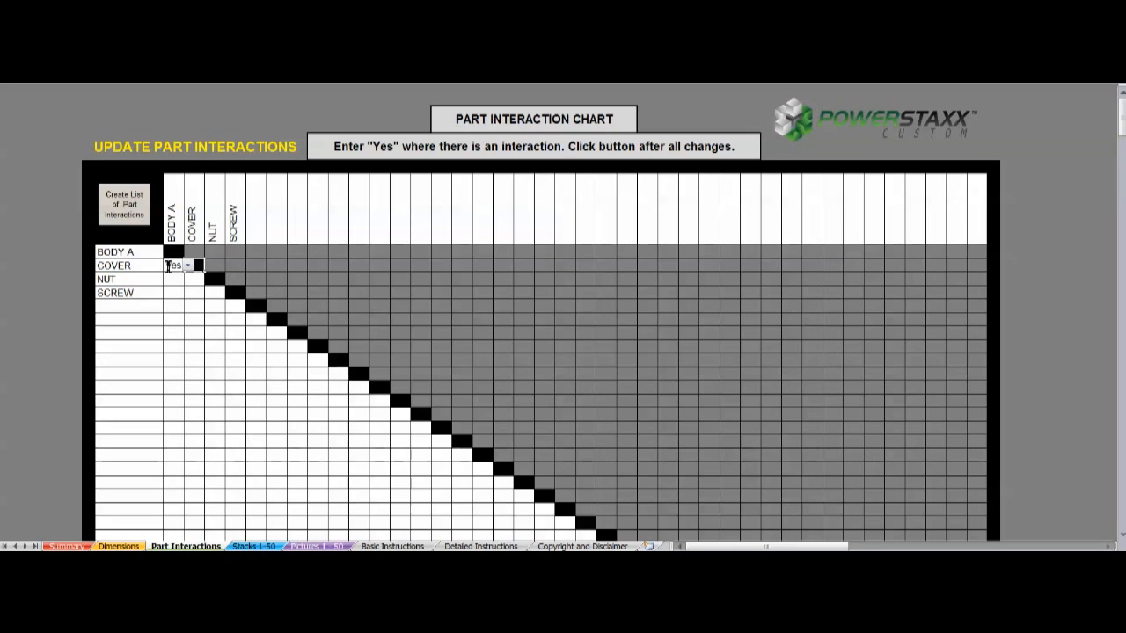
# - Set the interaction between NUT and COVER to No
pyautogui.click(194, 279)
pyautogui.click(209, 279)
pyautogui.click(206, 292)
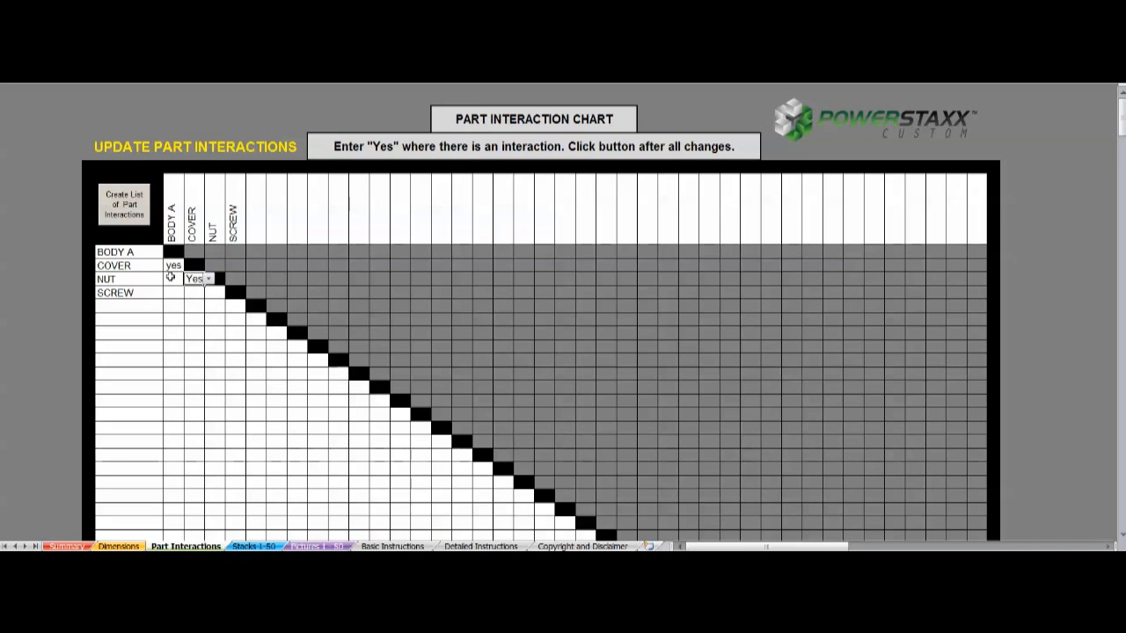
pyautogui.click(208, 279)
pyautogui.click(198, 301)
# - Set the SCREW interaction with NUT to Yes and with COVER to No
pyautogui.click(215, 293)
pyautogui.click(228, 293)
pyautogui.click(216, 305)
pyautogui.click(192, 293)
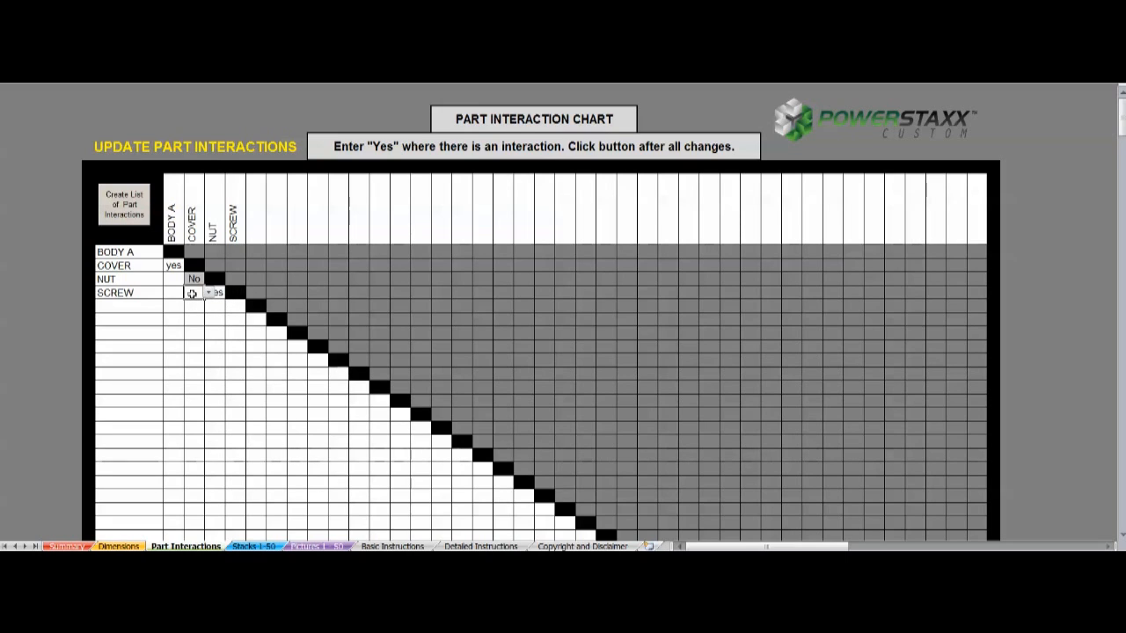
pyautogui.click(204, 293)
pyautogui.click(199, 313)
# - Set the BODY A interactions with NUT and SCREW to No, and create the list of part interactions
pyautogui.click(176, 279)
pyautogui.write('No')
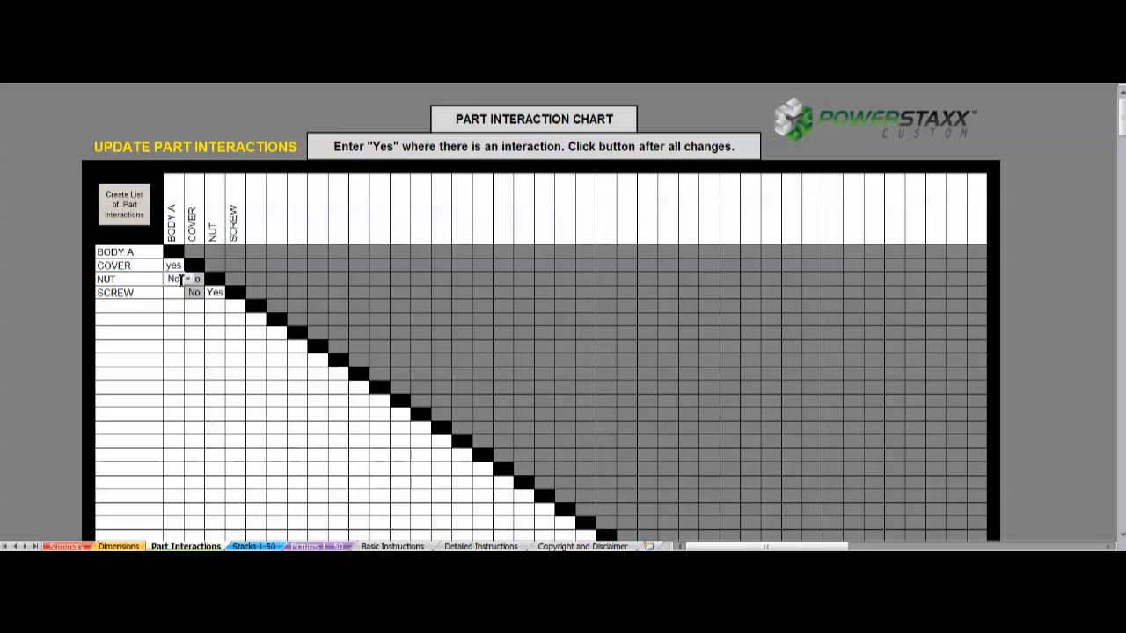
pyautogui.press('Return')
pyautogui.press('Return')
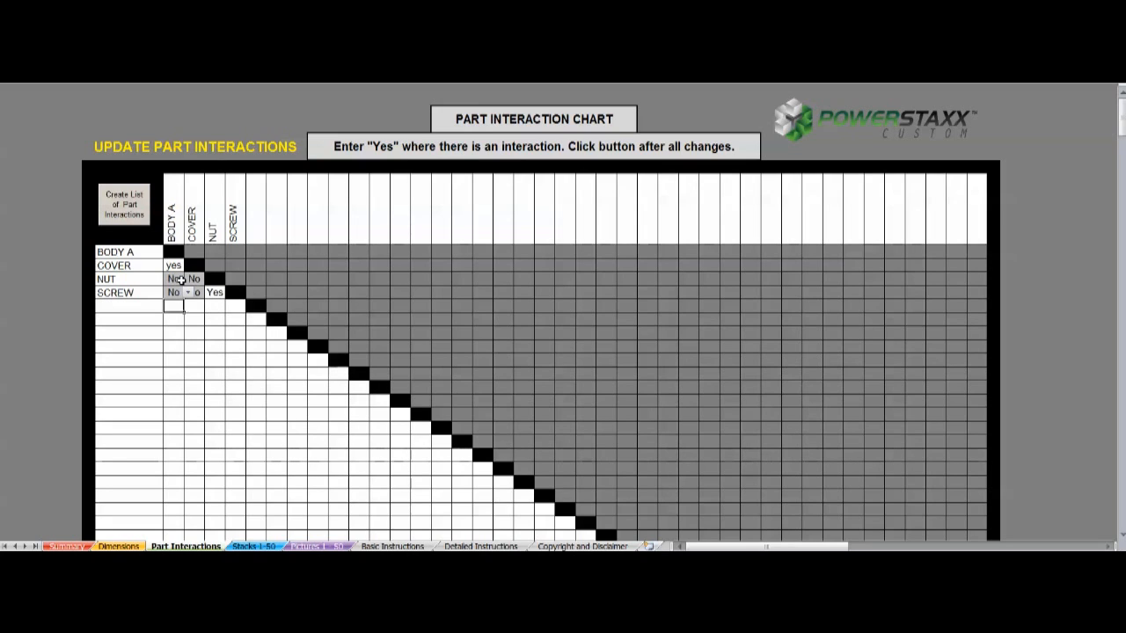
pyautogui.click(131, 205)
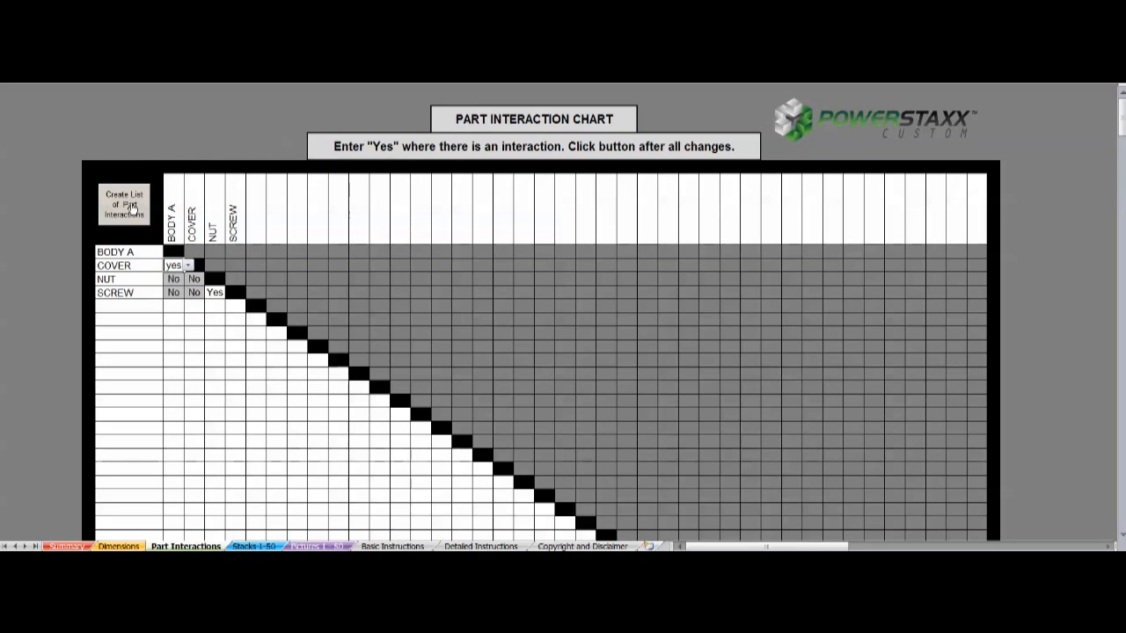
pyautogui.click(55, 204)
# - Assign the part interaction BODY A to COVER to the first tolerance stack on the Stacks 1-50 sheet
pyautogui.click(255, 546)
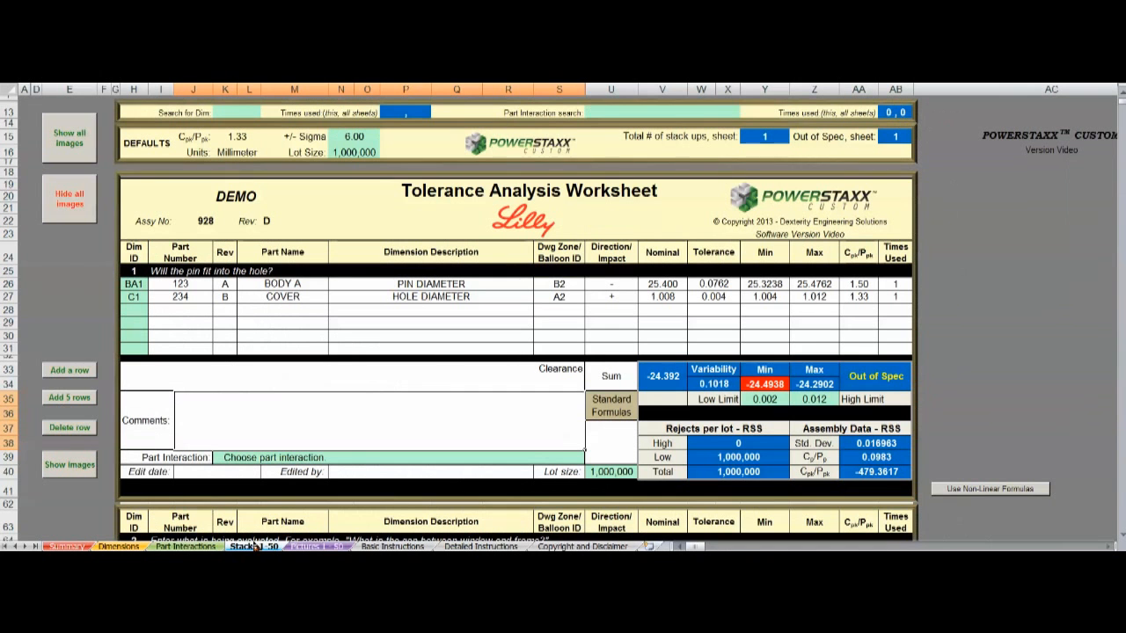
pyautogui.click(381, 456)
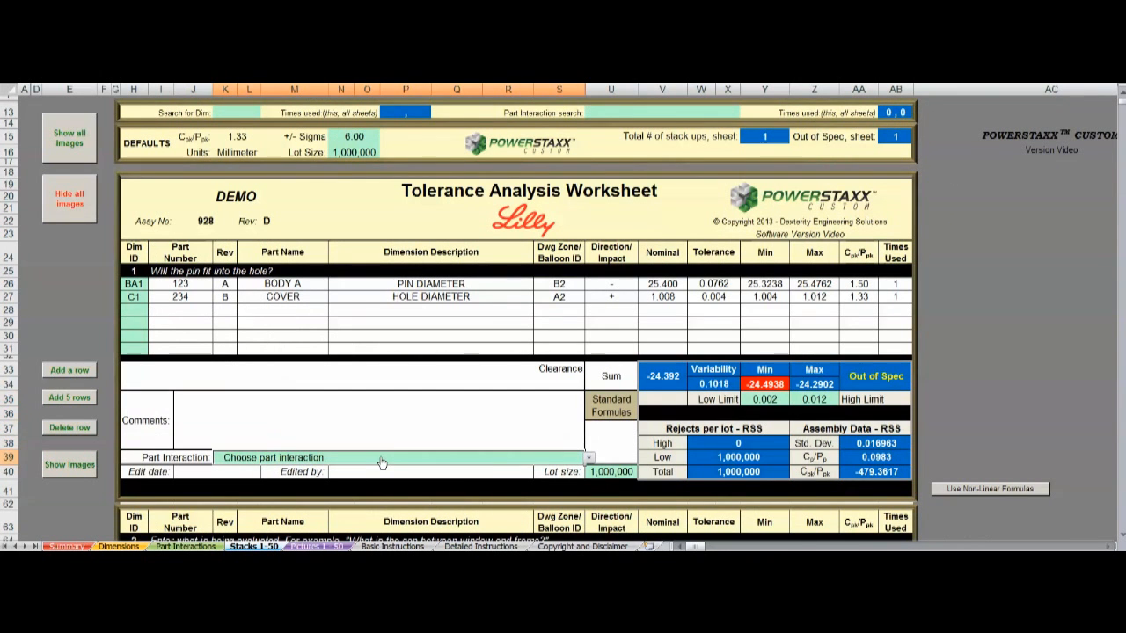
pyautogui.click(589, 458)
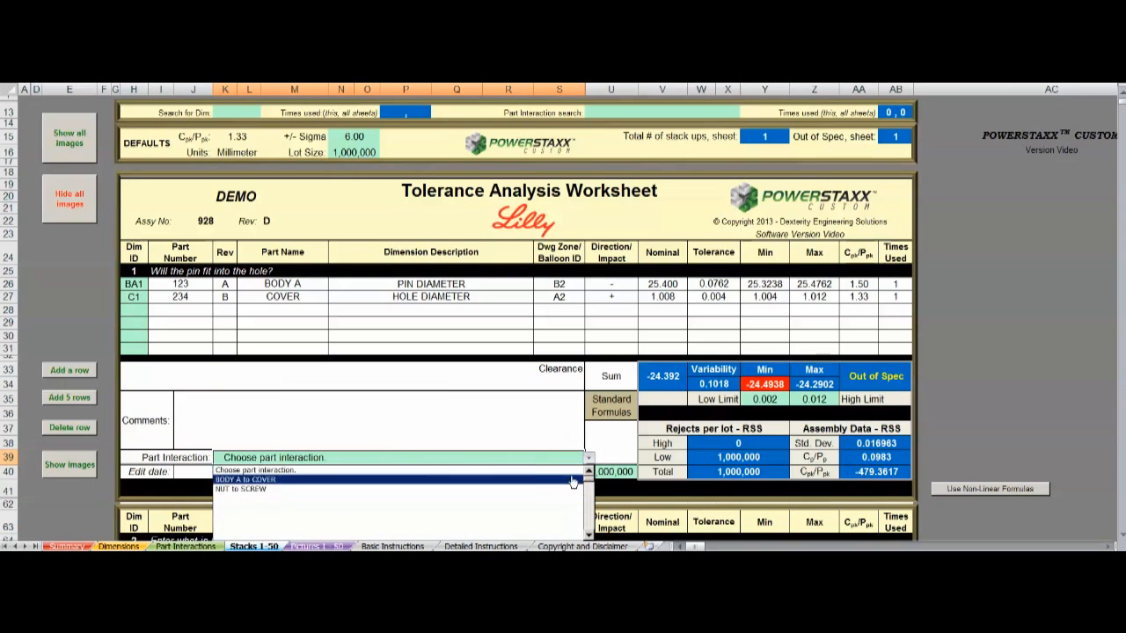
pyautogui.click(469, 483)
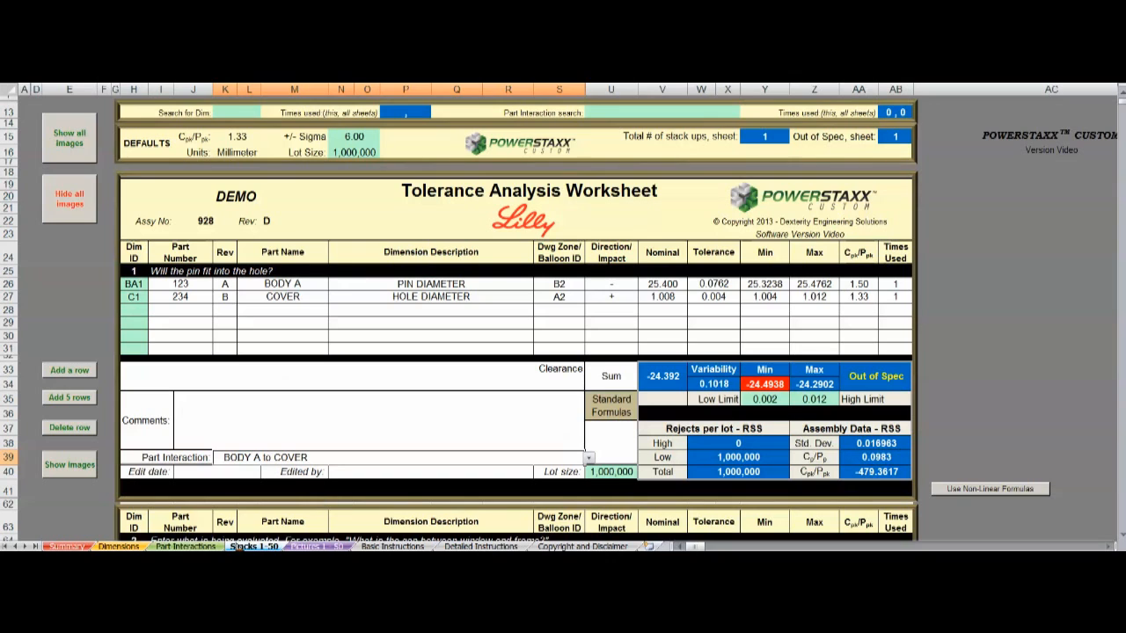
# - In the Part Interaction Chart, change the SCREW interaction with BODY A to Yes and with NUT to No
pyautogui.click(186, 546)
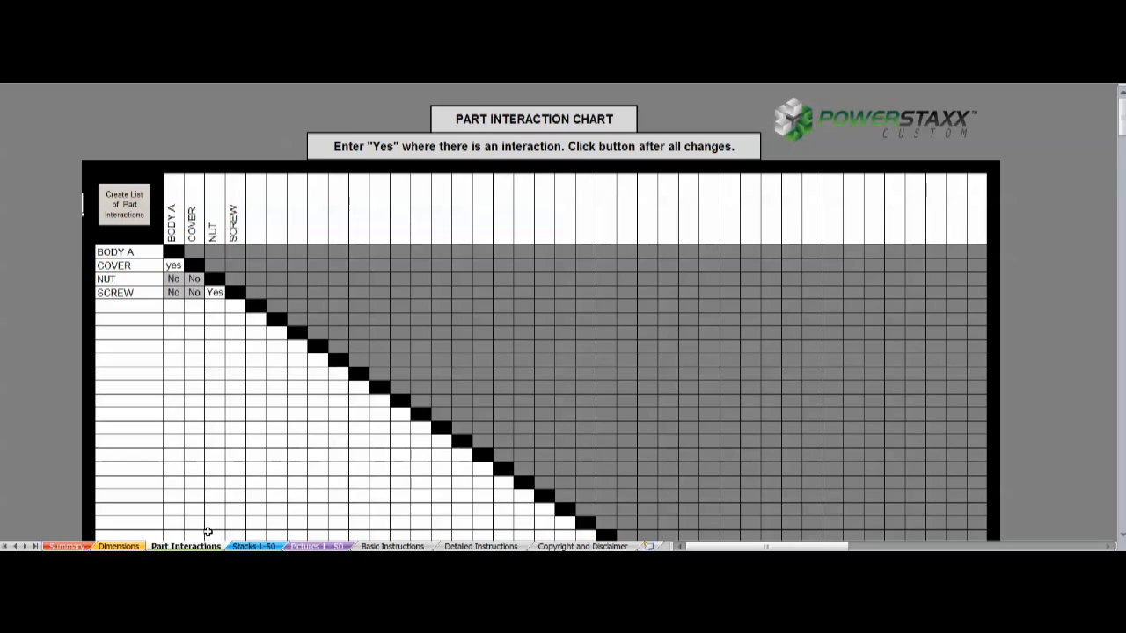
pyautogui.click(172, 292)
pyautogui.write('Yes')
pyautogui.press('Right')
pyautogui.press('Right')
pyautogui.write('No')
pyautogui.press('Return')
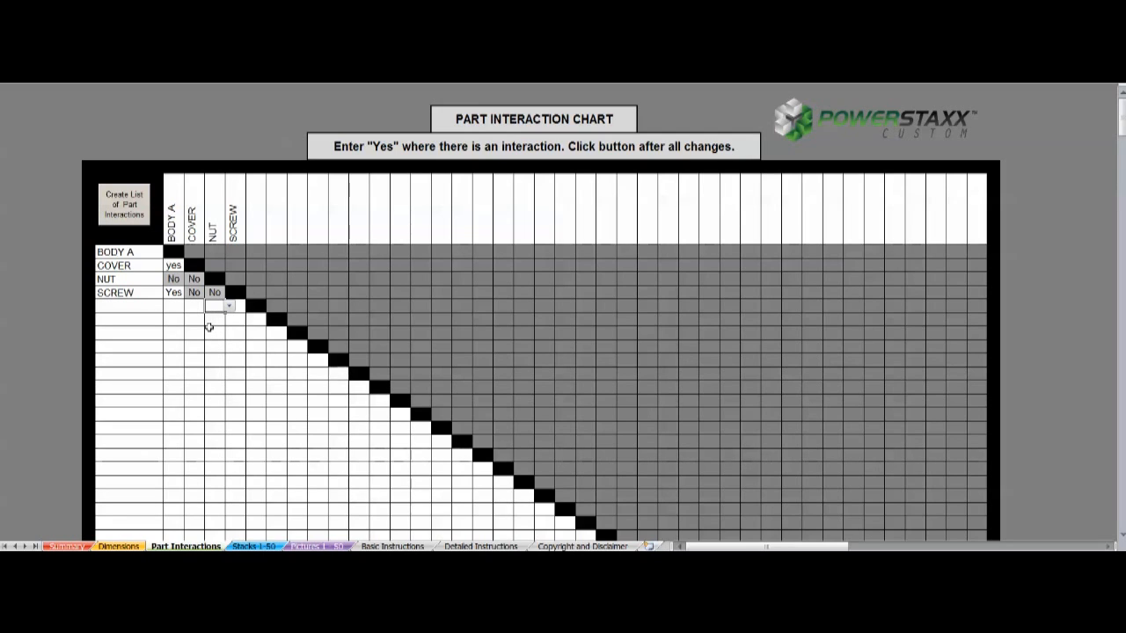
# - Enter yes in the COVER column of the chart's seventh row, which has no part name
pyautogui.click(193, 332)
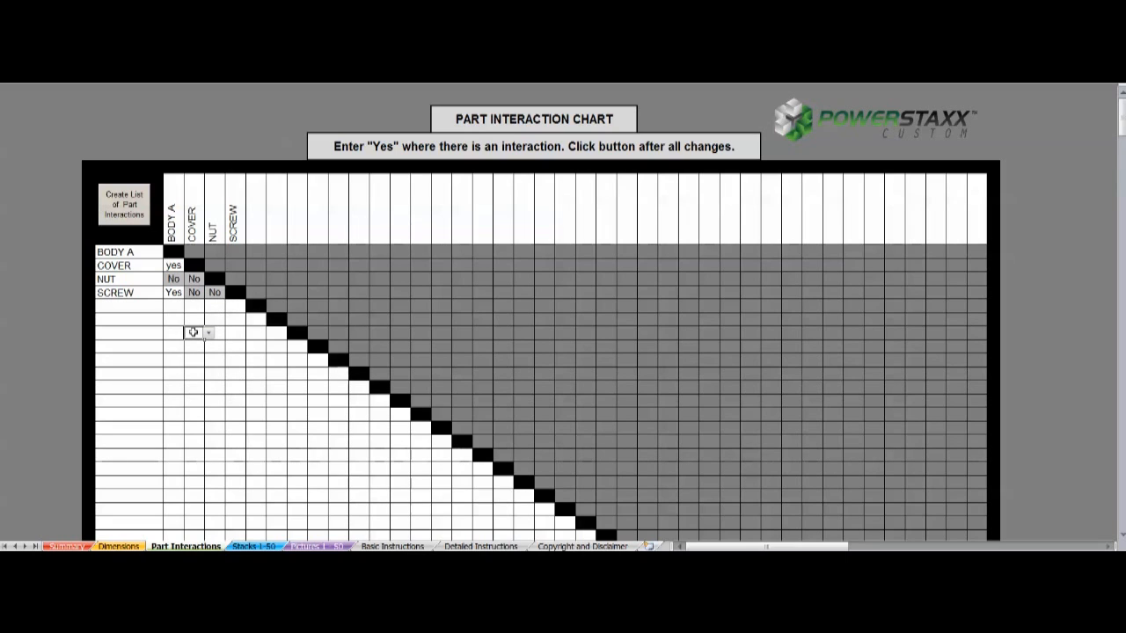
pyautogui.write('yes')
pyautogui.press('Return')
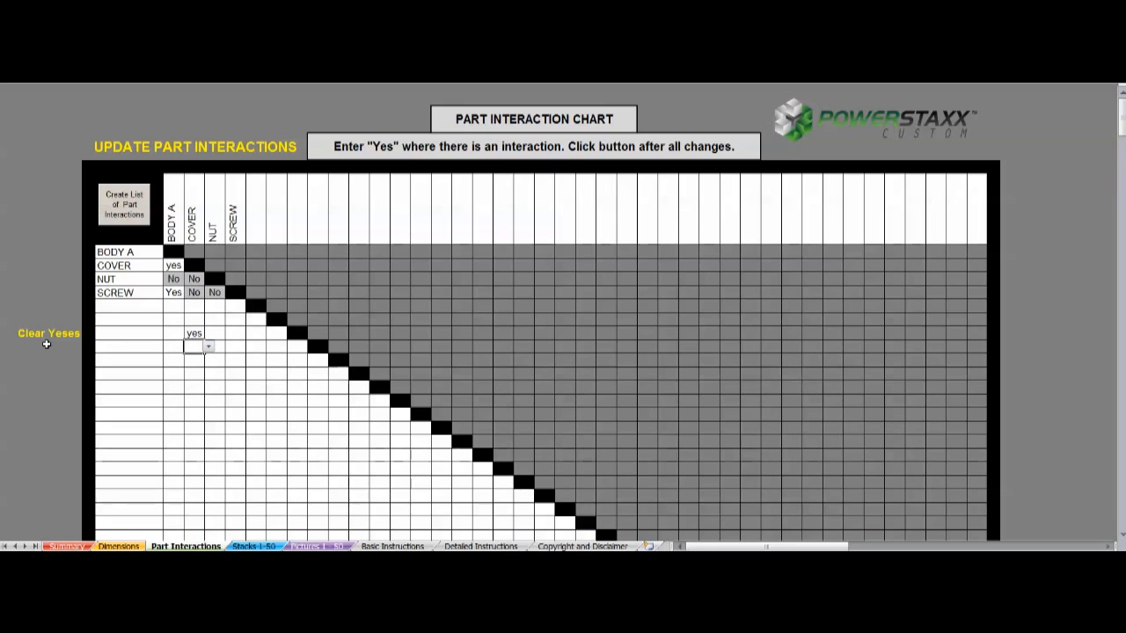
# - Clear the yes entry from the COVER column in the chart's unnamed seventh row
pyautogui.click(189, 333)
pyautogui.press('Delete')
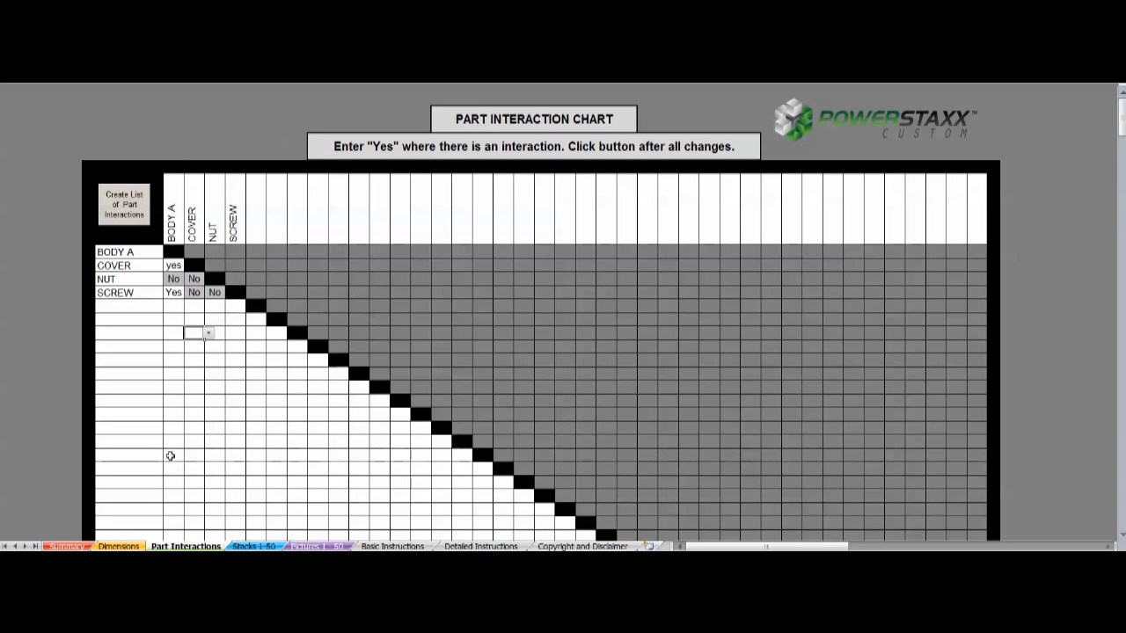
# - On the Dimensions sheet, name the sixth part Button while leaving the fifth part's name unfilled
pyautogui.click(132, 546)
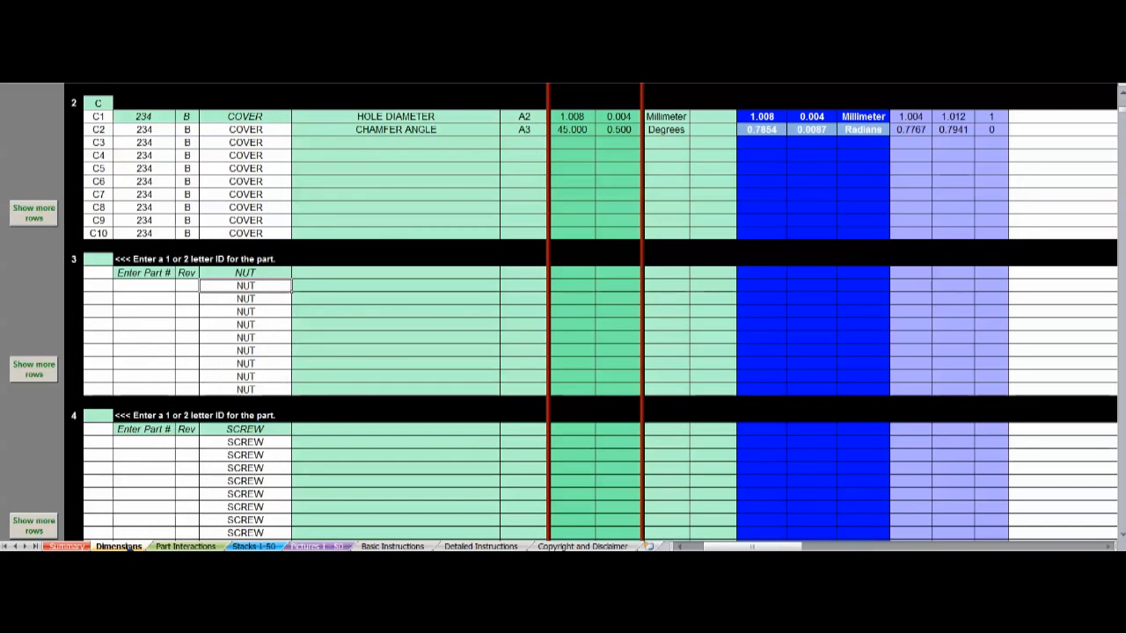
pyautogui.scroll(-8, 141, 466)
pyautogui.click(220, 428)
pyautogui.write('Button')
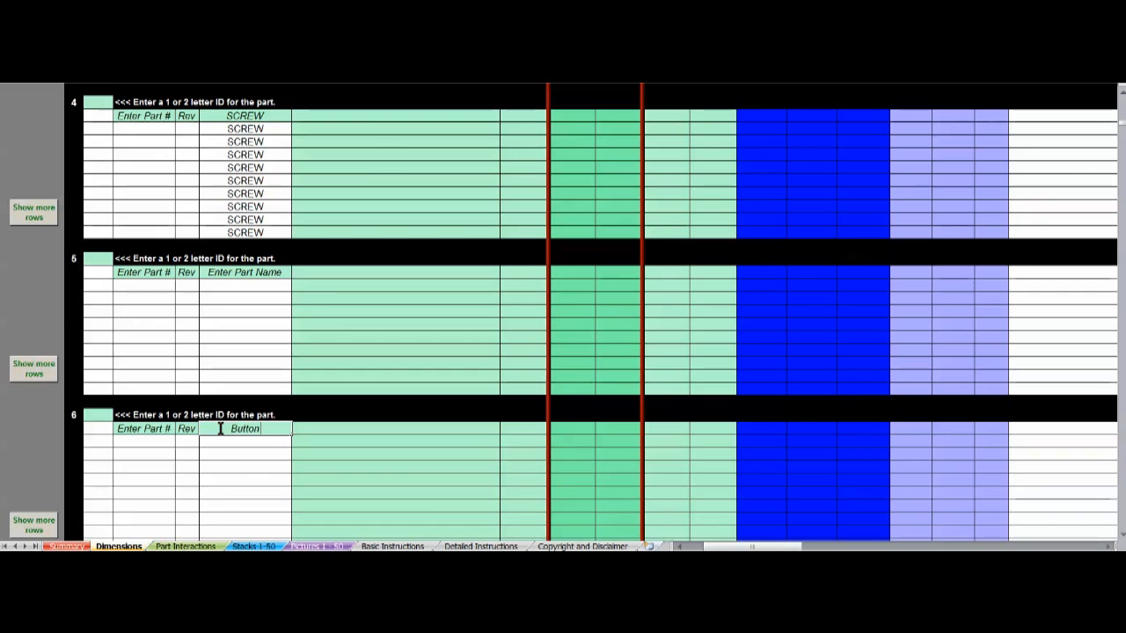
pyautogui.press('Return')
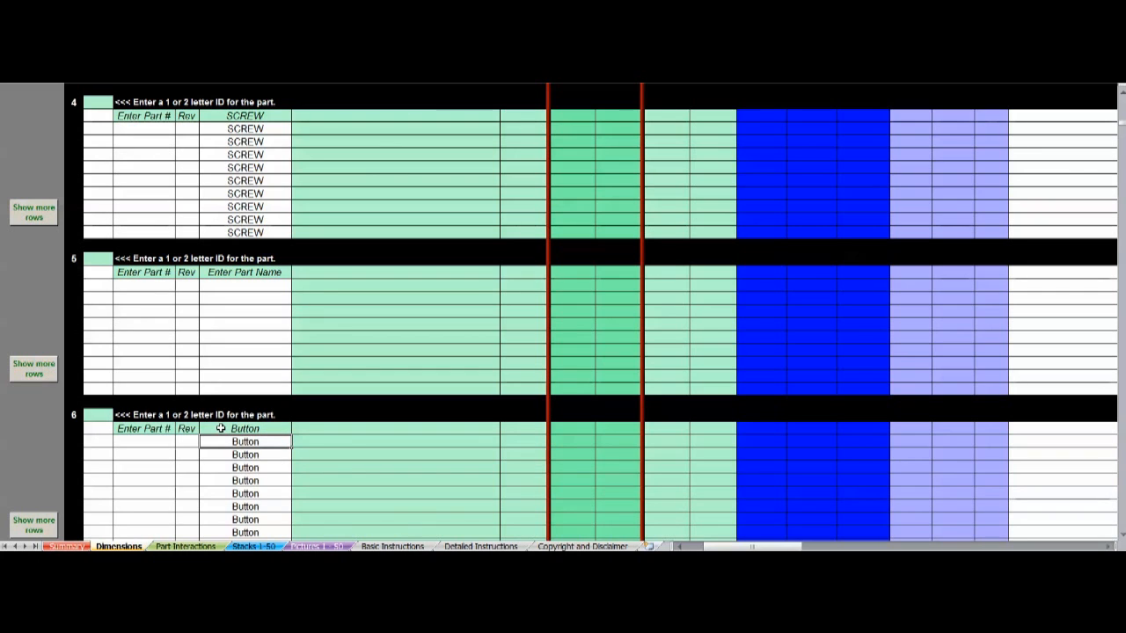
# - Examine the sixth part's row in the Part Interaction Chart and the note beside the chart for that row
pyautogui.click(185, 547)
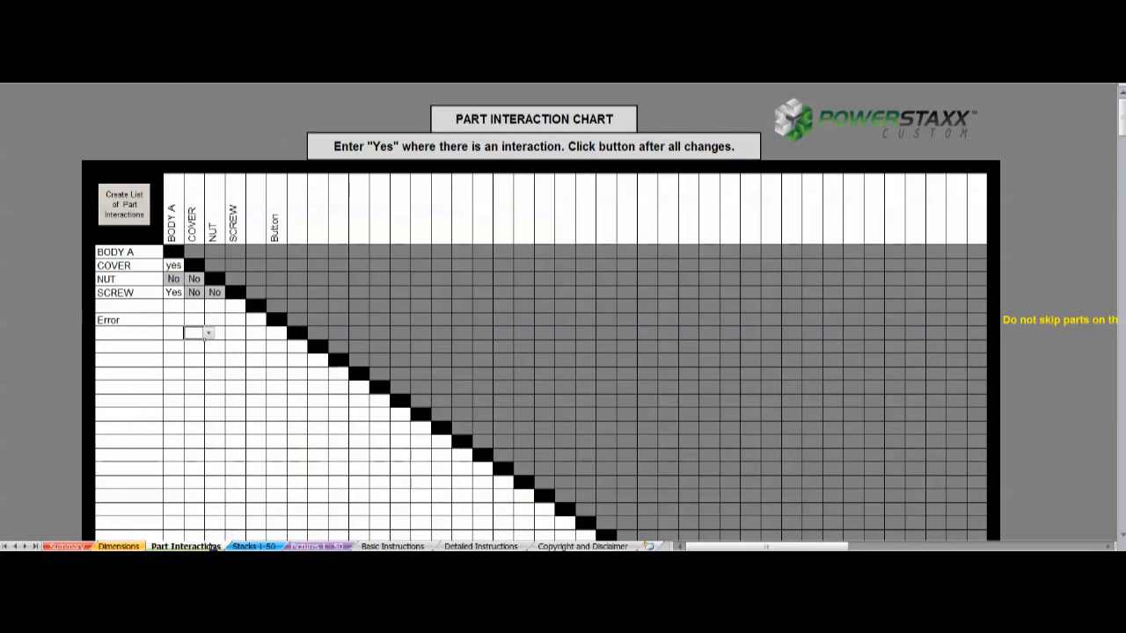
pyautogui.click(146, 320)
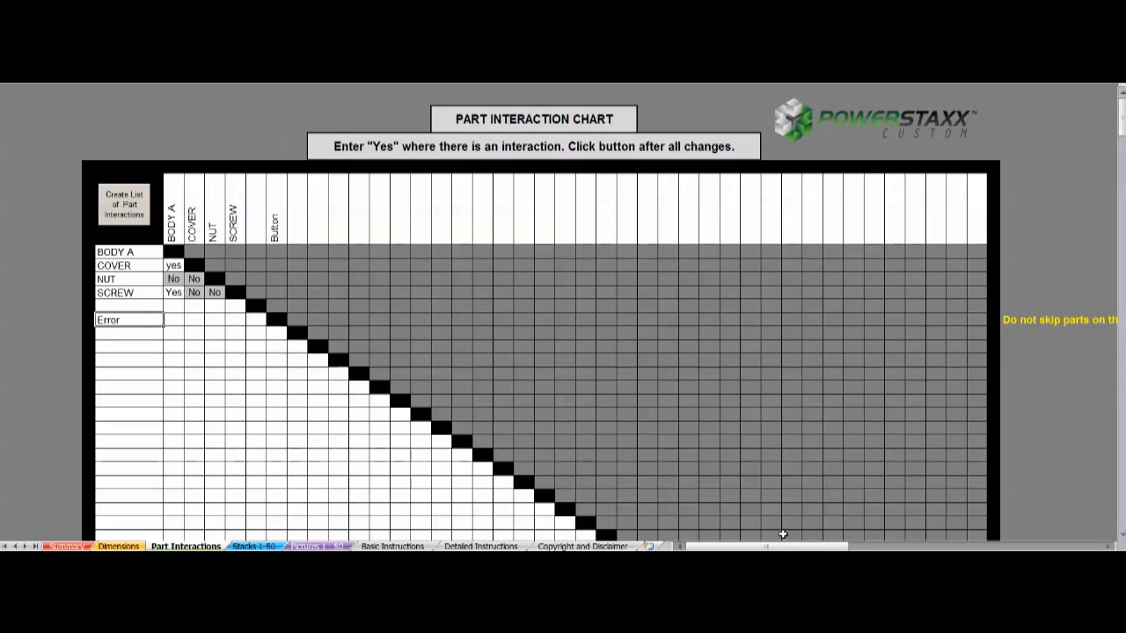
pyautogui.moveTo(779, 547); pyautogui.dragTo(858, 546)
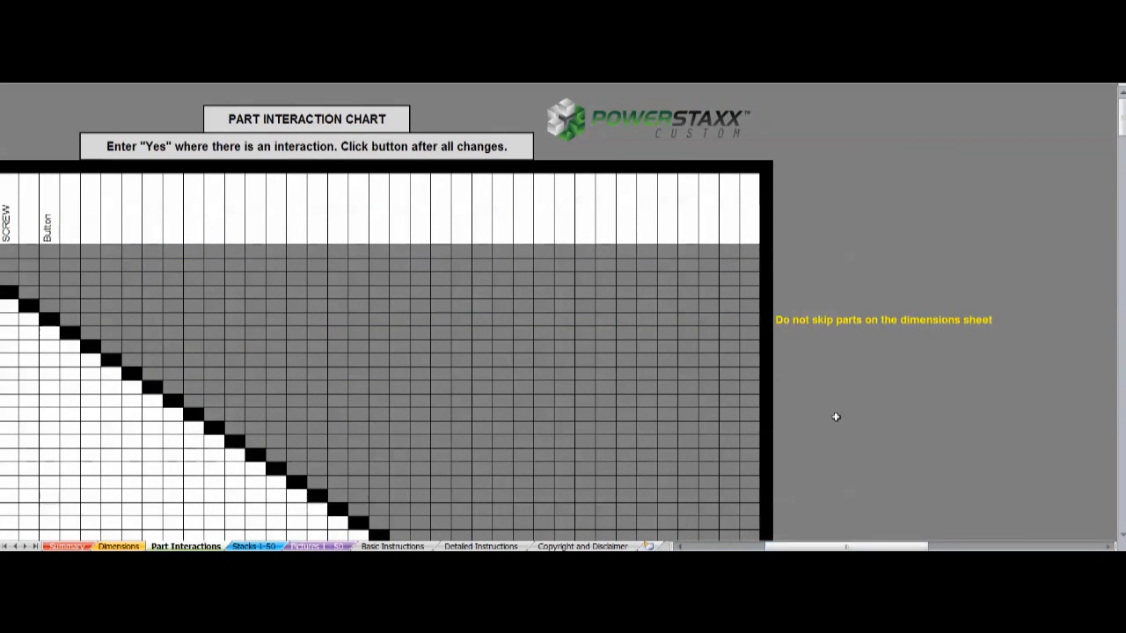
pyautogui.moveTo(775, 547); pyautogui.dragTo(691, 547)
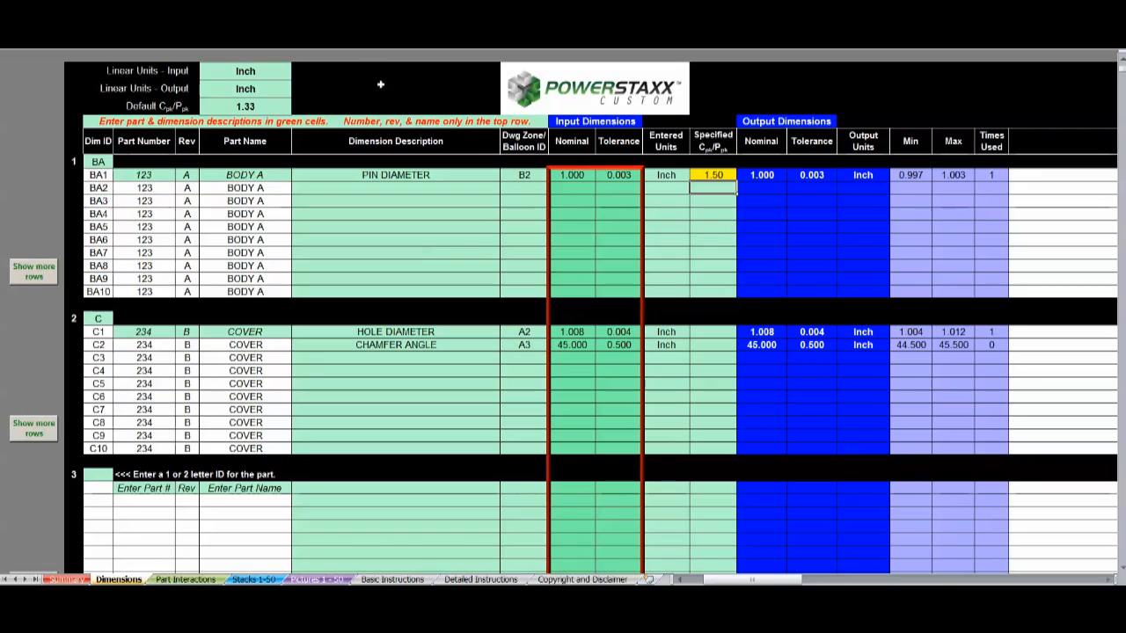
# - Set the linear output units on the Dimensions sheet to Millimeter
pyautogui.click(205, 70)
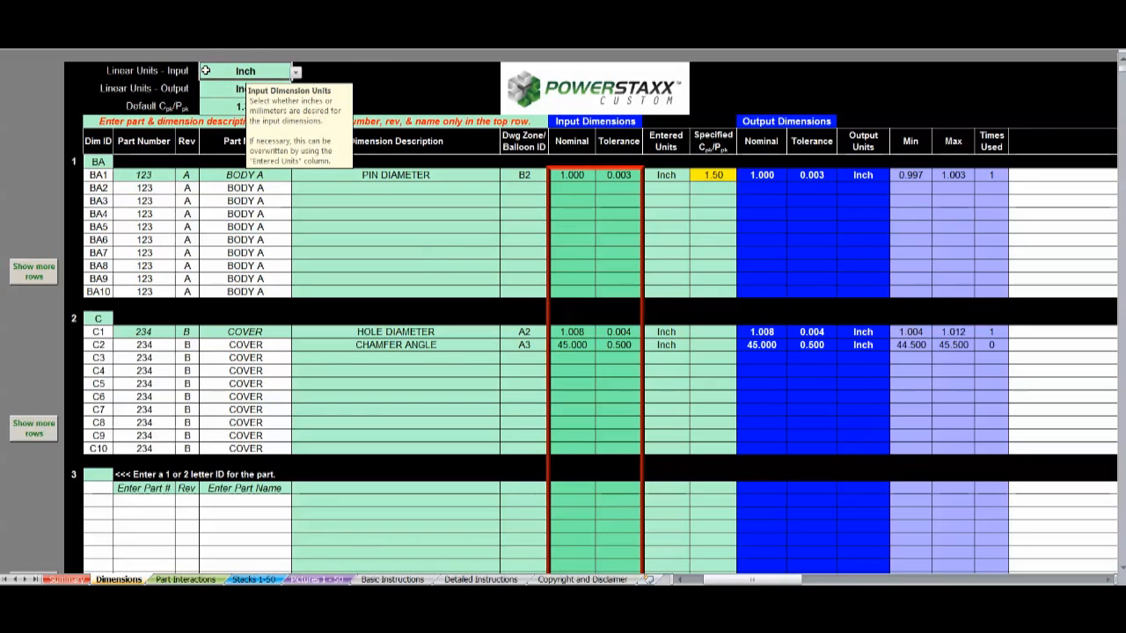
pyautogui.click(204, 88)
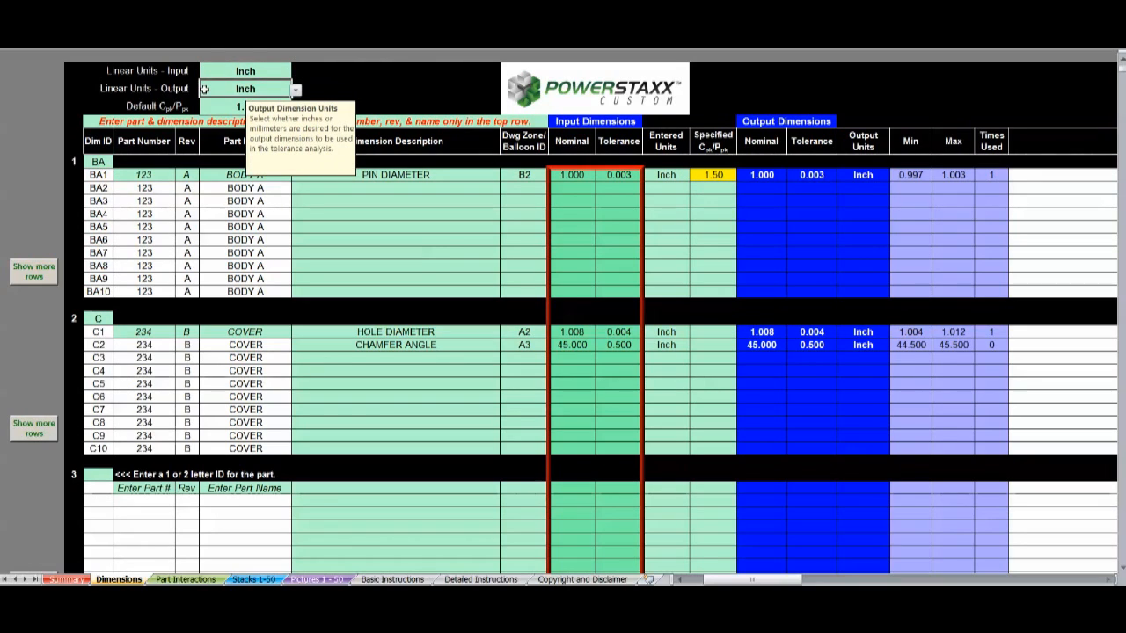
pyautogui.click(296, 93)
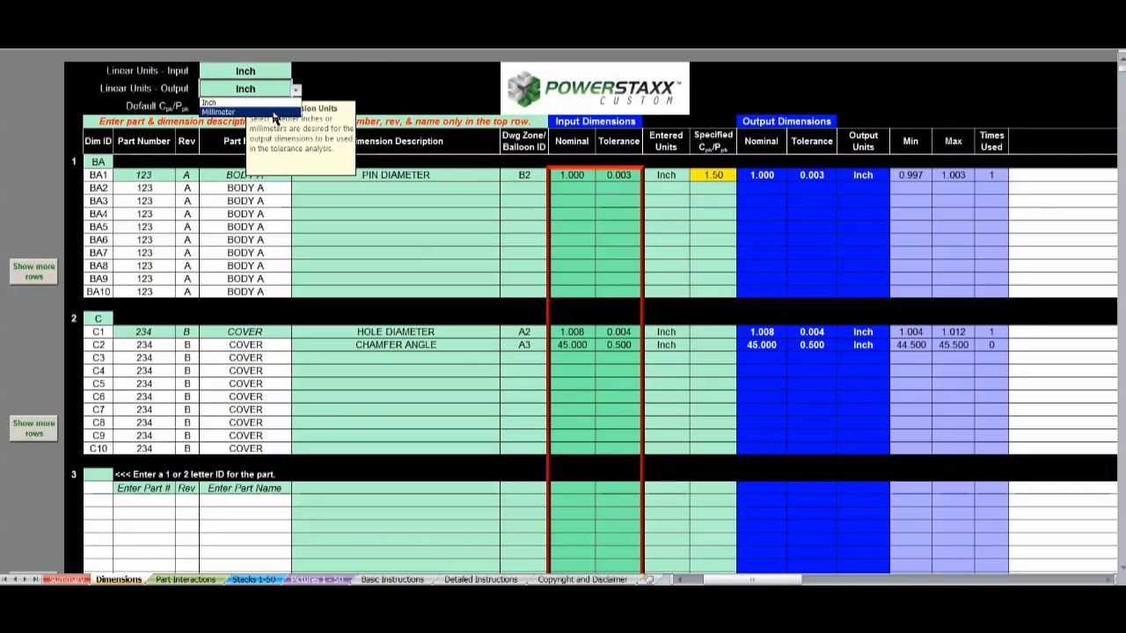
pyautogui.click(273, 114)
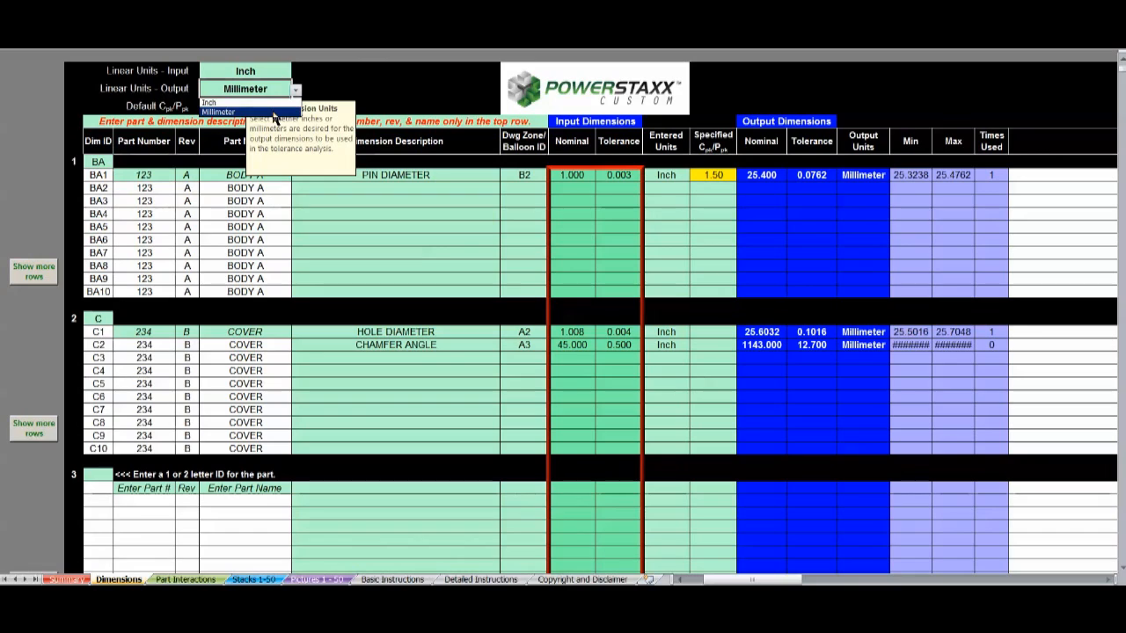
pyautogui.click(372, 88)
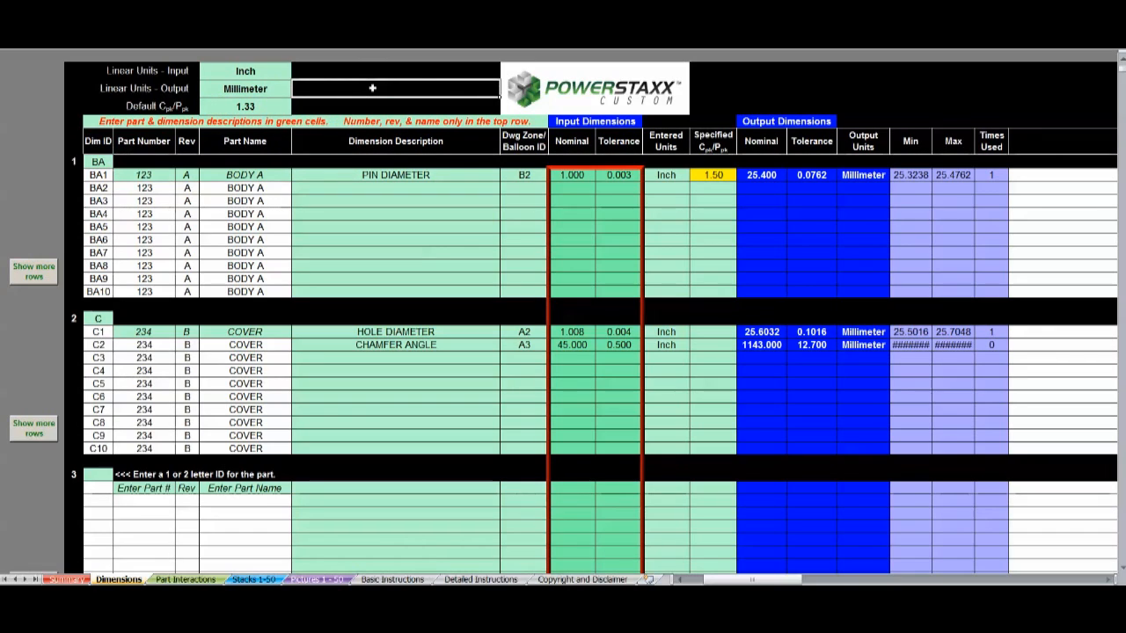